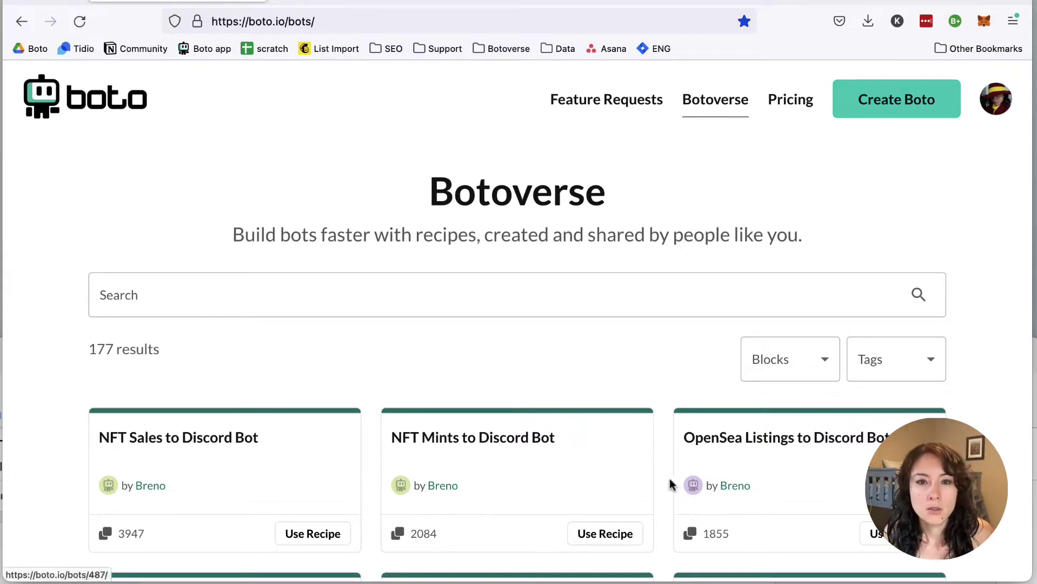
Search Botoverse for 'twitter mint' and start a bot from the Post Mint to Twitter recipe.
left_click(603, 297)
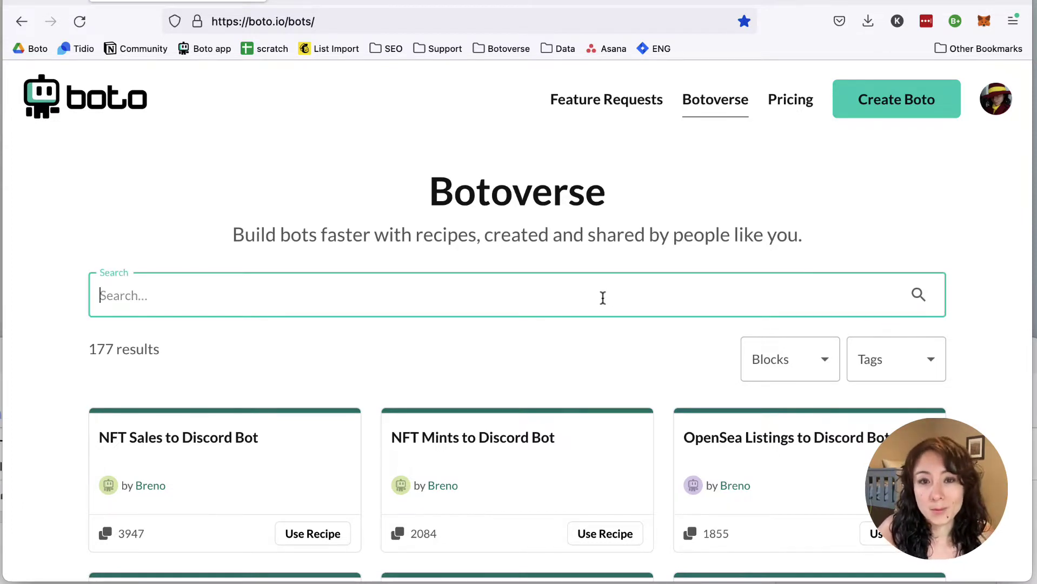
type("twitter mint")
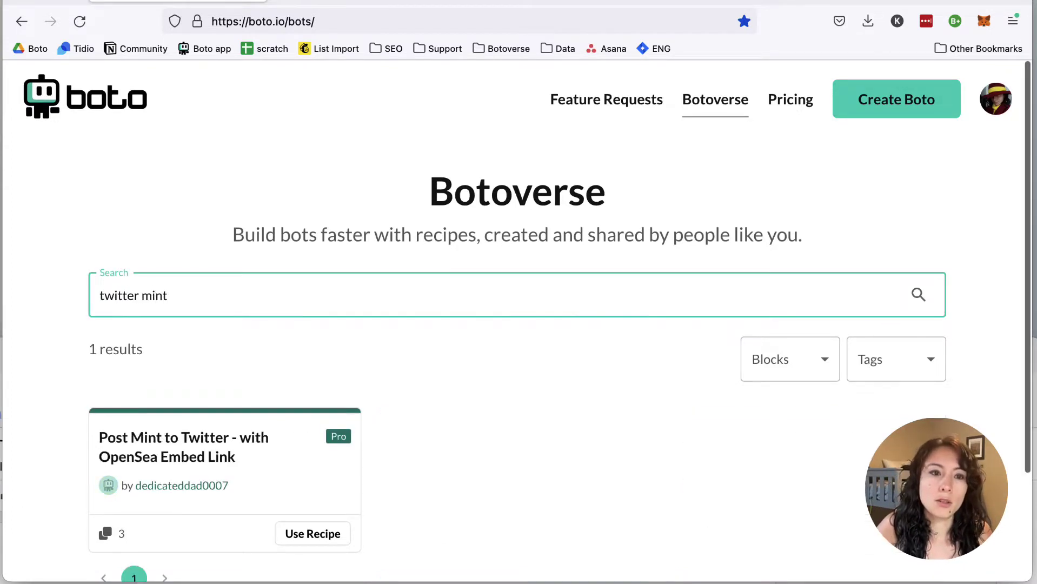
scroll(361, 362, "down", 1)
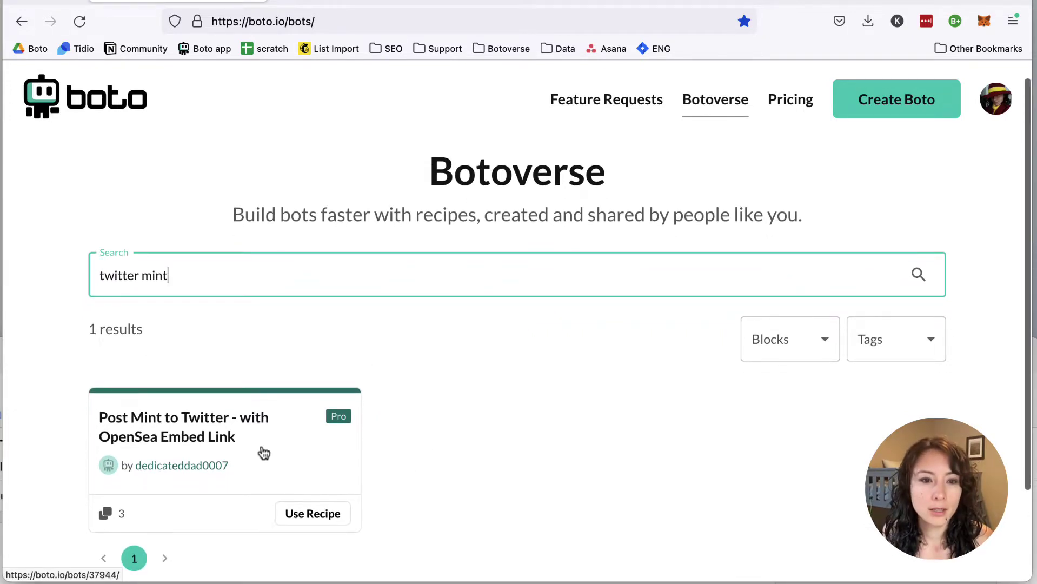
left_click(324, 516)
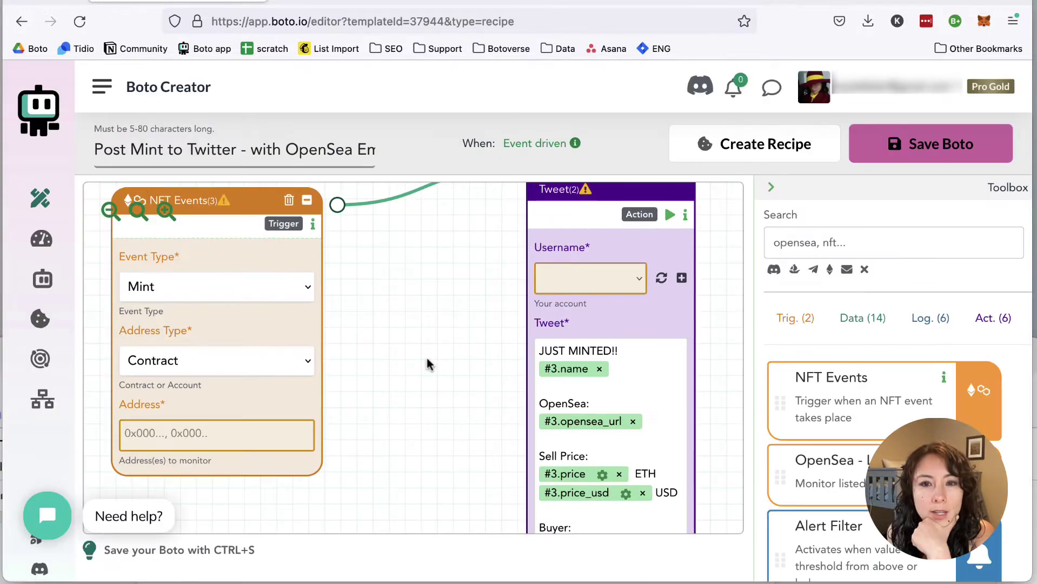
Paste the contract address, keep BotoShowcase as the posting account, and start connecting another Twitter account.
left_click(249, 441)
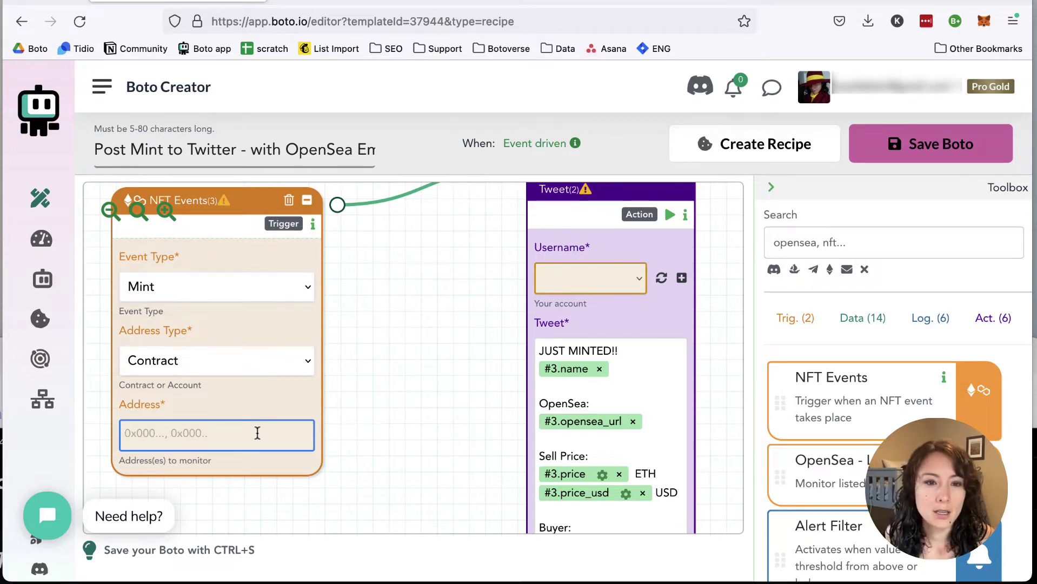
type("0x348eac426536595a6e75a82c033ac292c000f272")
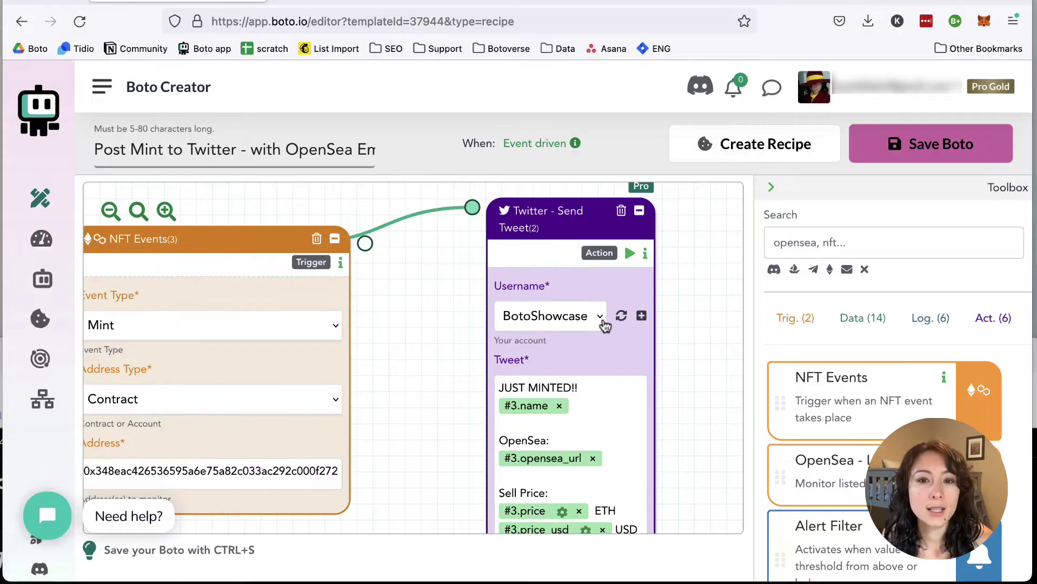
left_click(601, 316)
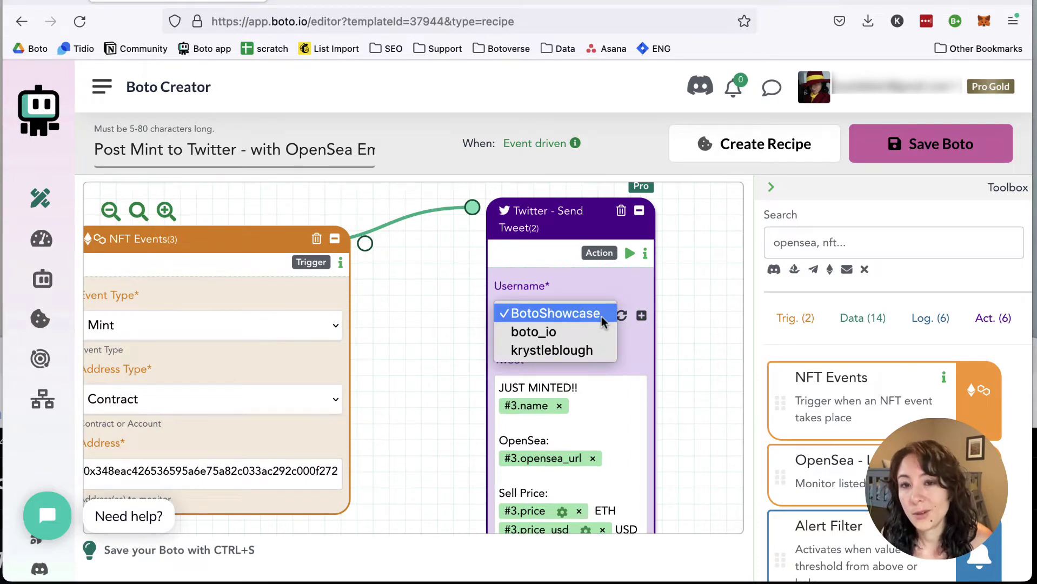
left_click(606, 291)
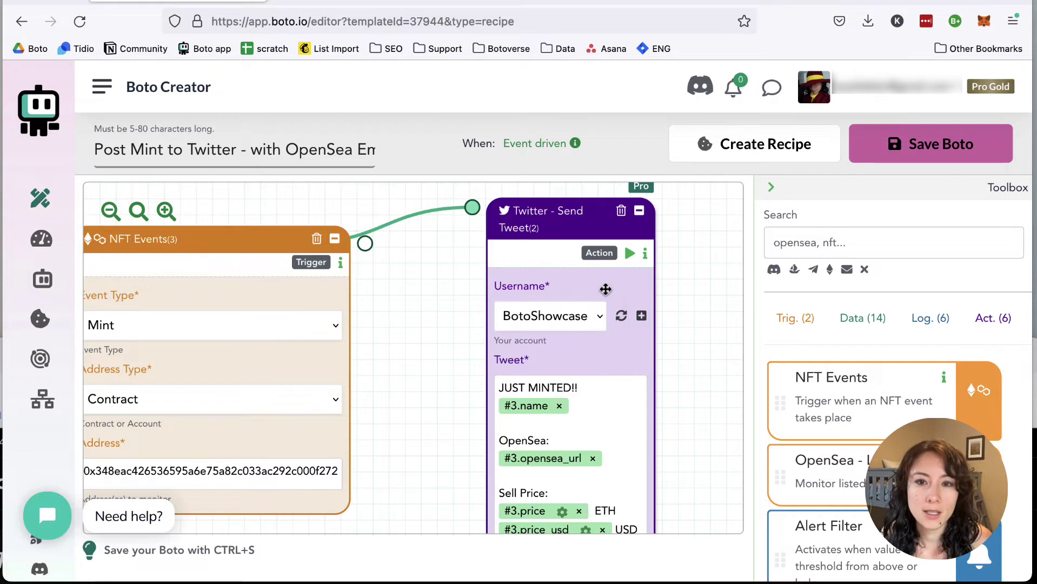
left_click(643, 315)
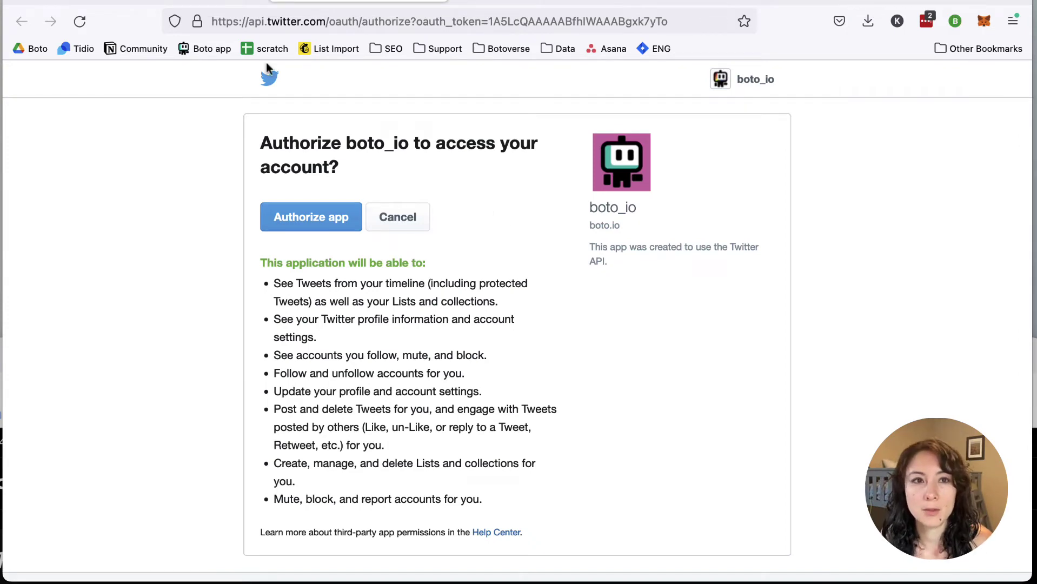
left_click(199, 6)
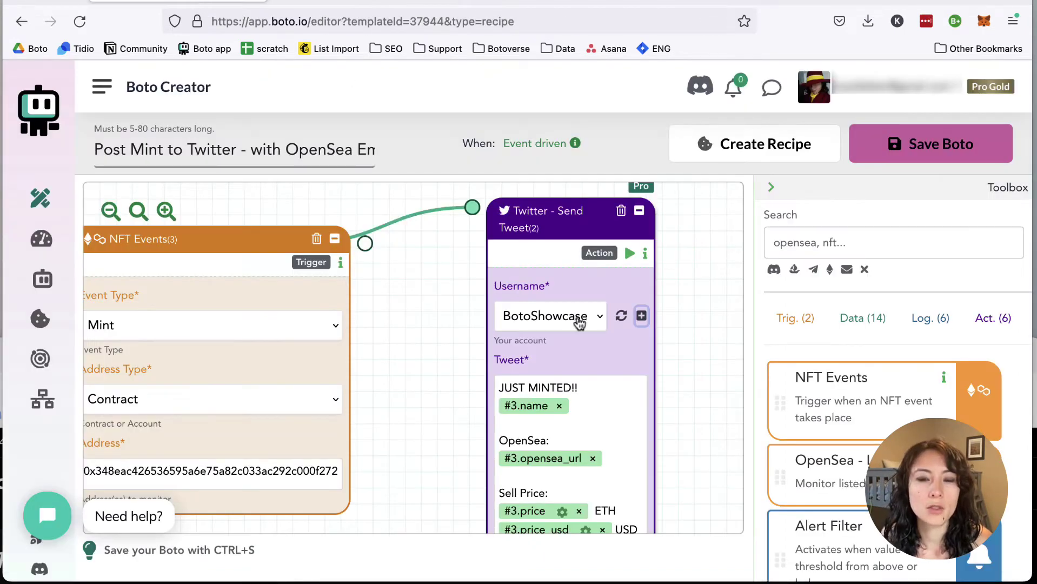
Save the Post Mint to Twitter bot as its own Boto and switch it On.
scroll(626, 297, "down", 3)
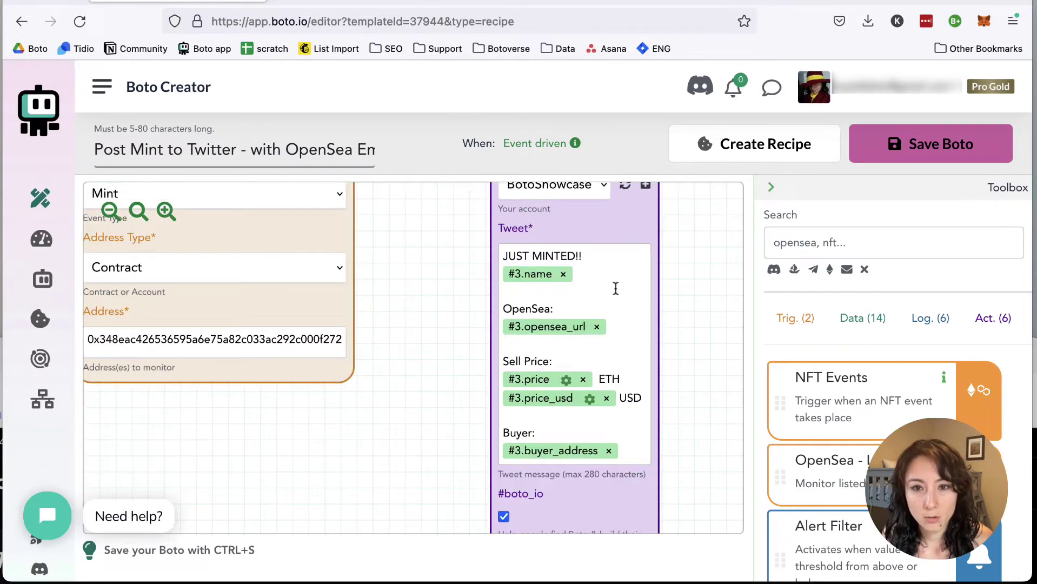
scroll(687, 314, "down", 2)
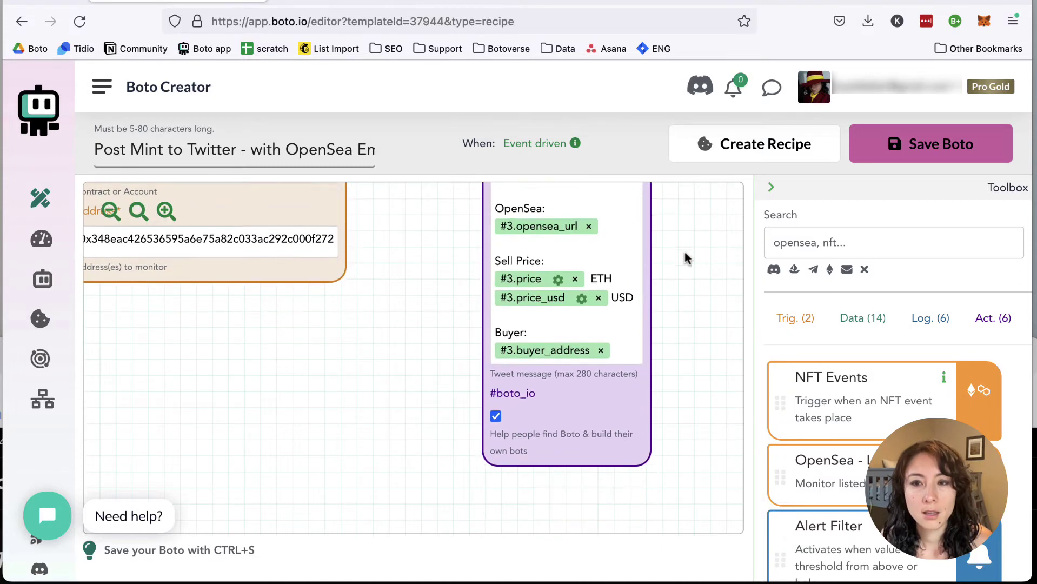
left_click(917, 156)
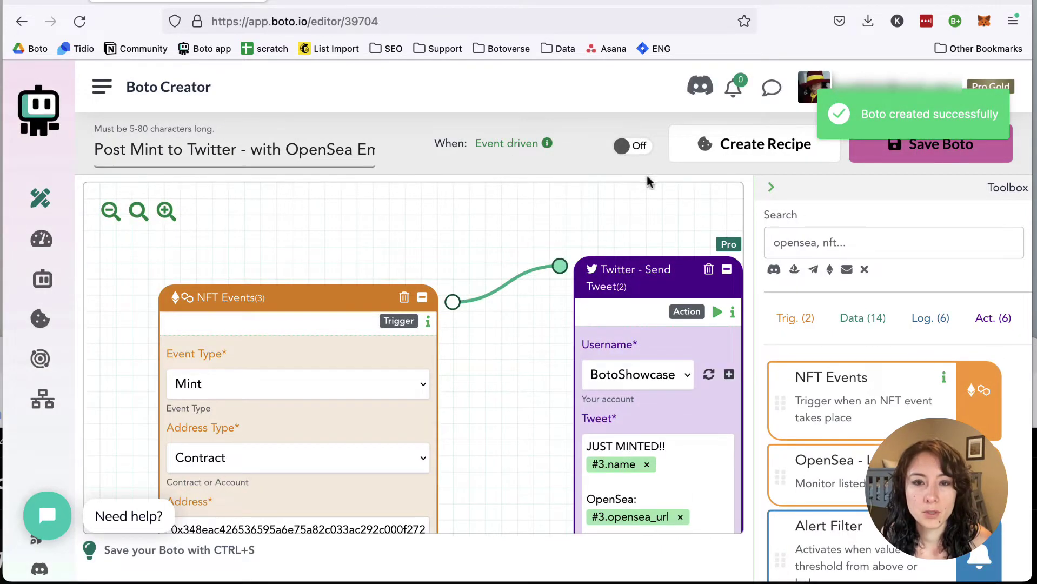
left_click(639, 146)
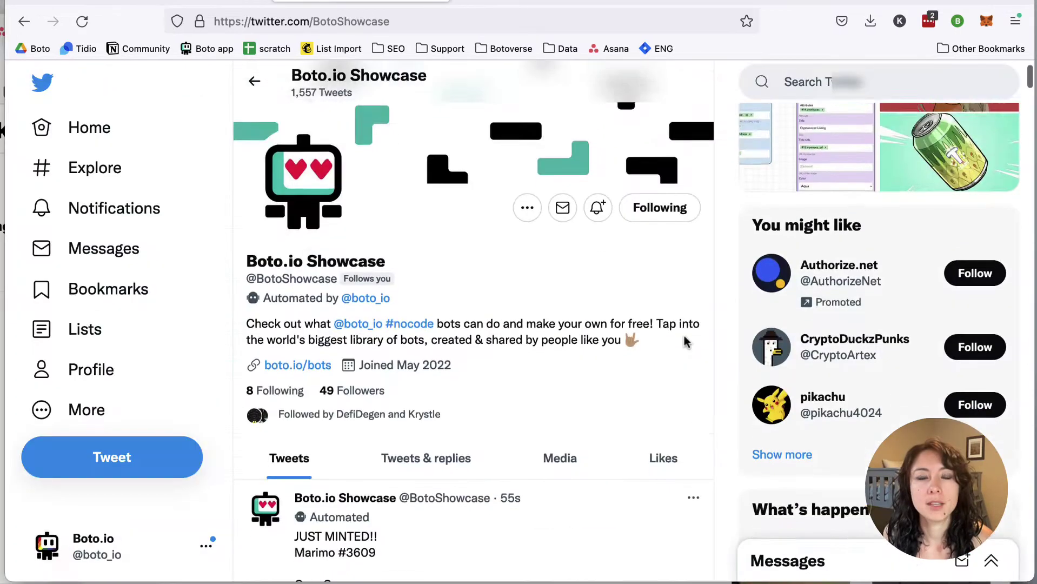
scroll(684, 338, "down", 7)
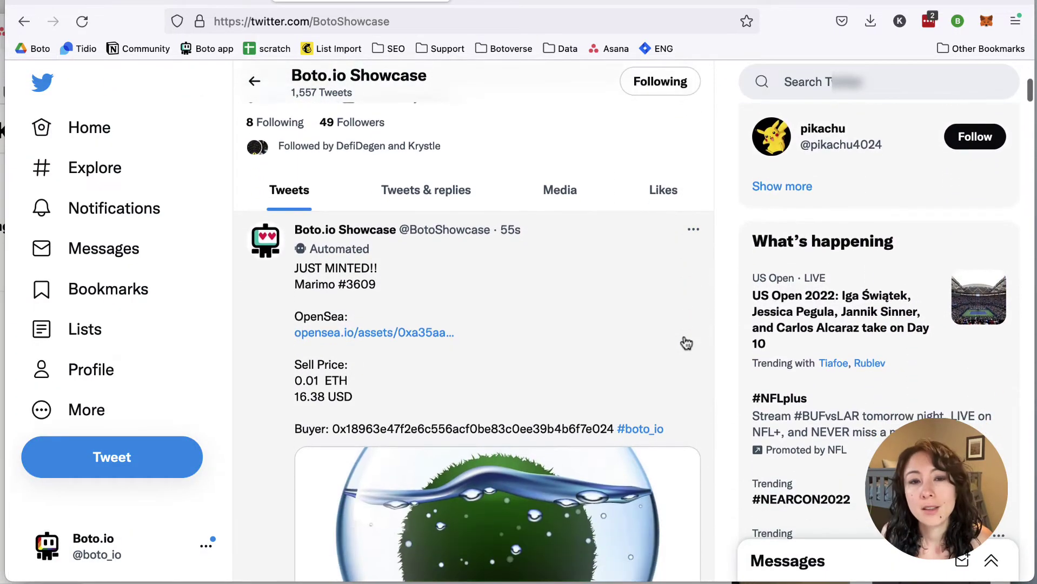
scroll(686, 342, "down", 12)
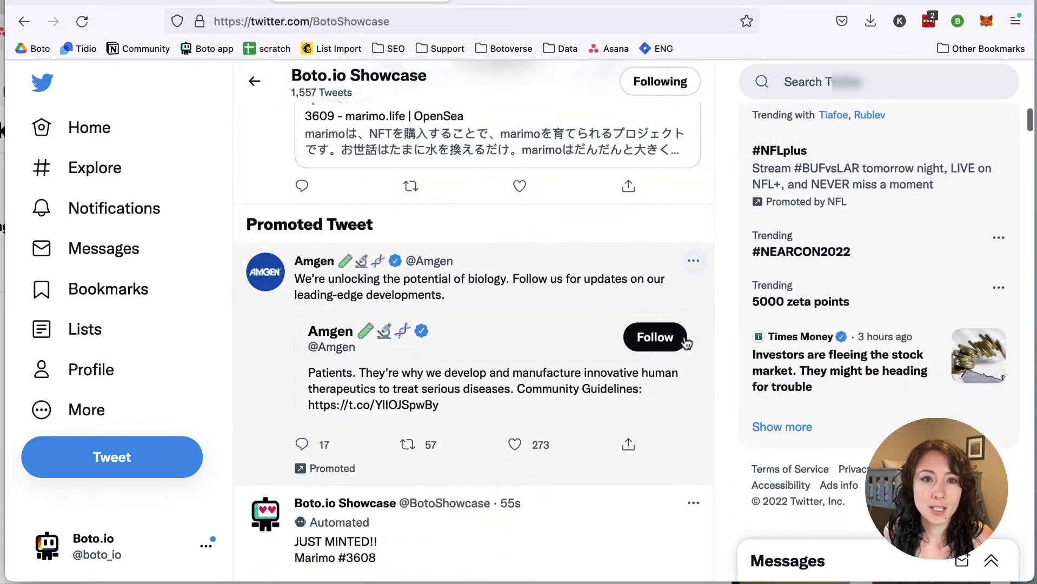
scroll(686, 342, "down", 2)
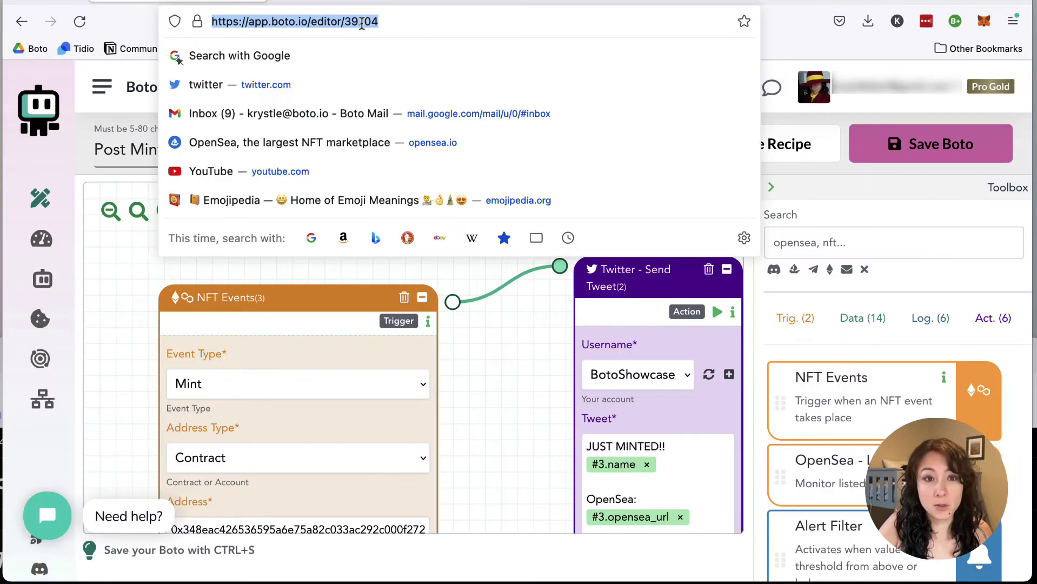
On boto.io/bots, search the recipes and start a bot from the NFT Sales to Twitter Bot recipe.
type("boto.io/b")
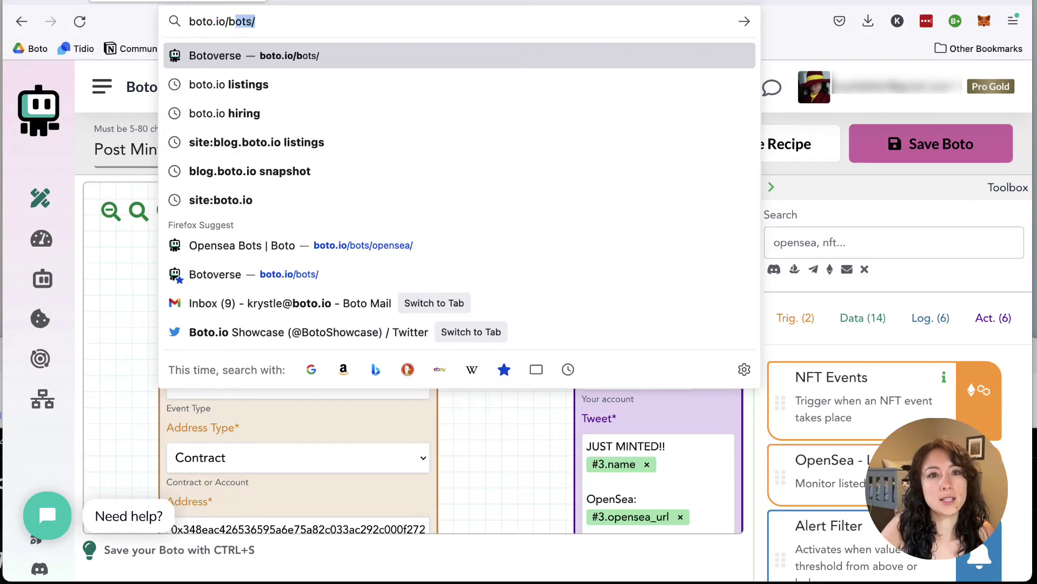
key("Return")
left_click(287, 295)
type("twitter sales")
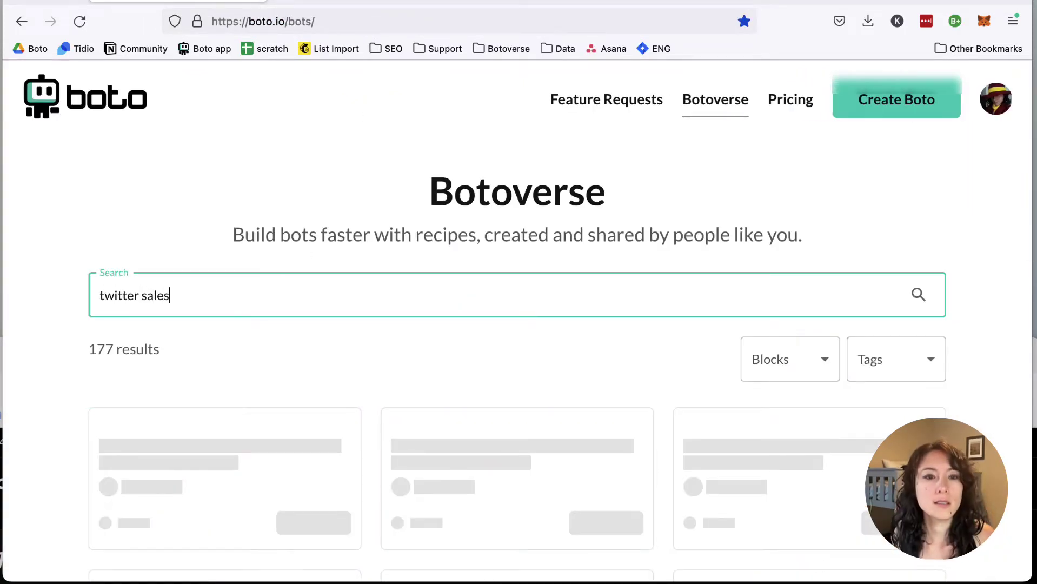
scroll(340, 364, "down", 3)
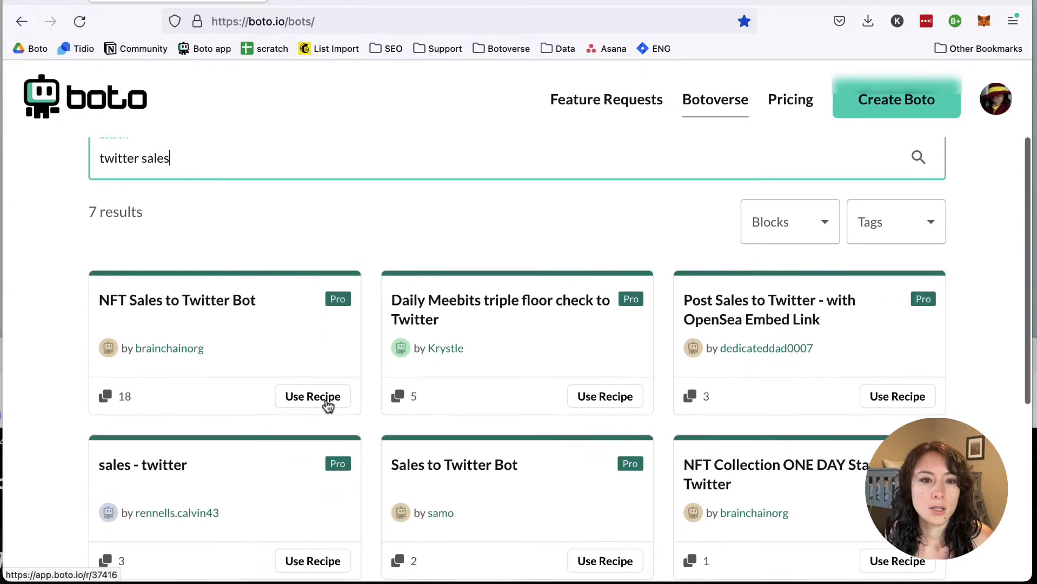
left_click(323, 399)
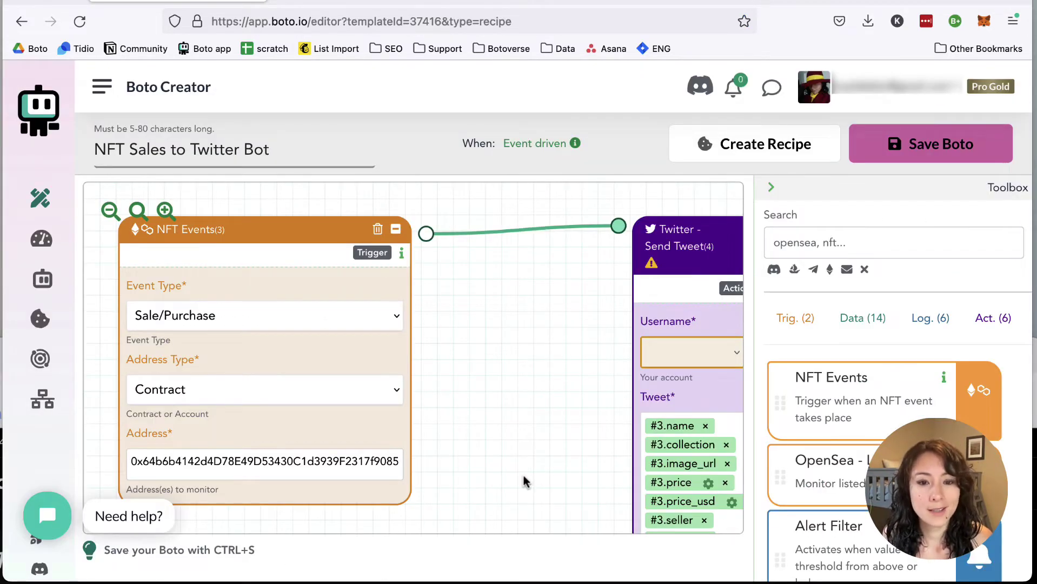
Replace the contract address with the new one, tweet as BotoShowcase, and save the sales bot.
left_click(343, 461)
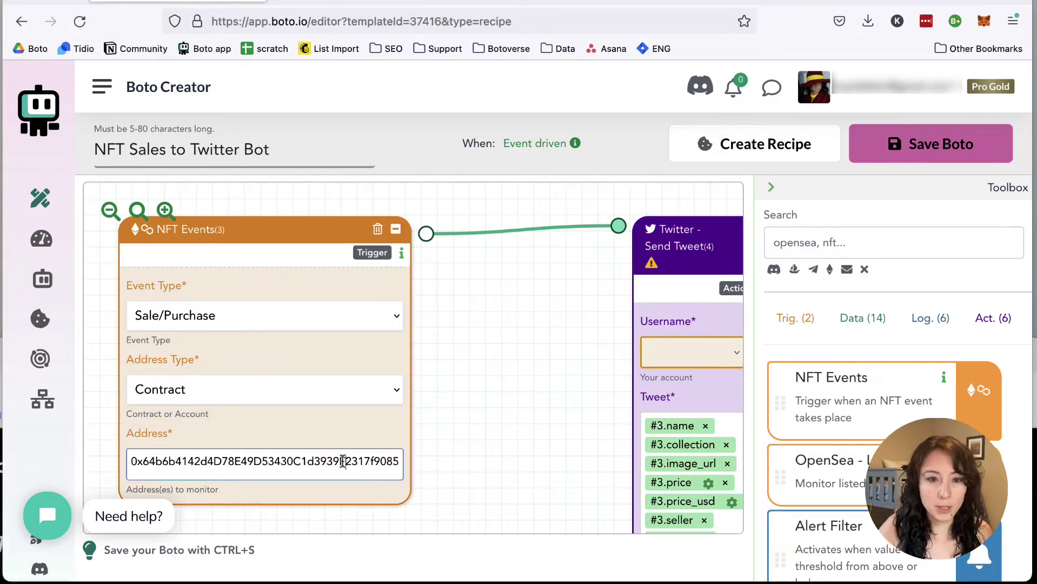
key("ctrl+a")
key("BackSpace")
key("ctrl+v")
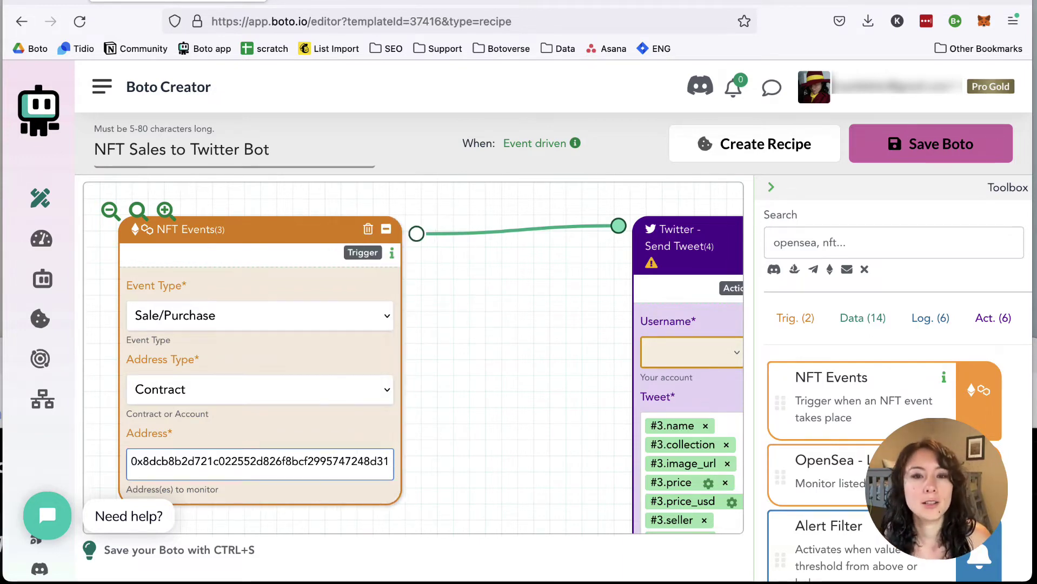
left_click_drag(529, 398, 343, 338)
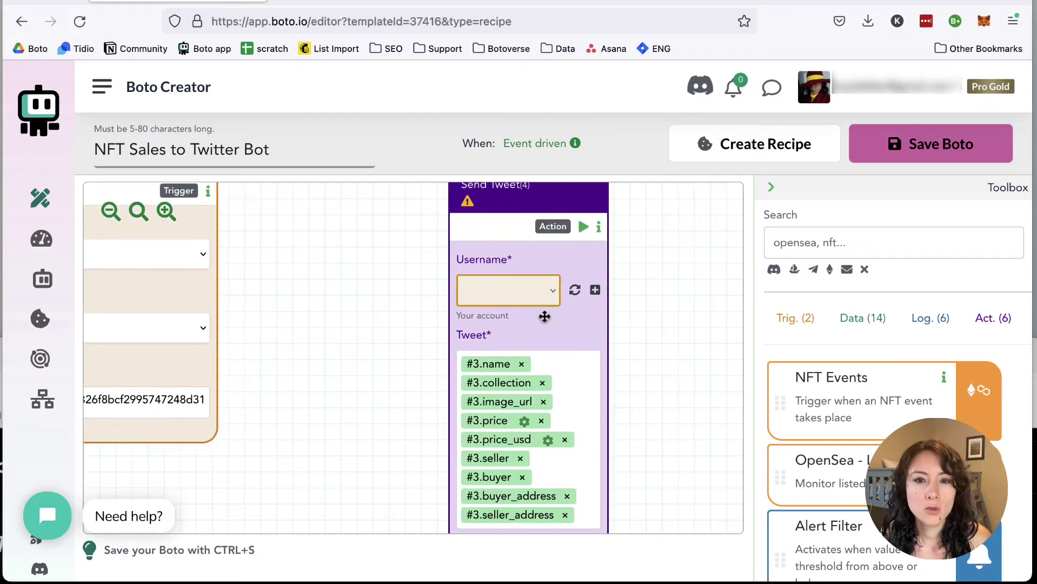
left_click(534, 292)
left_click(535, 302)
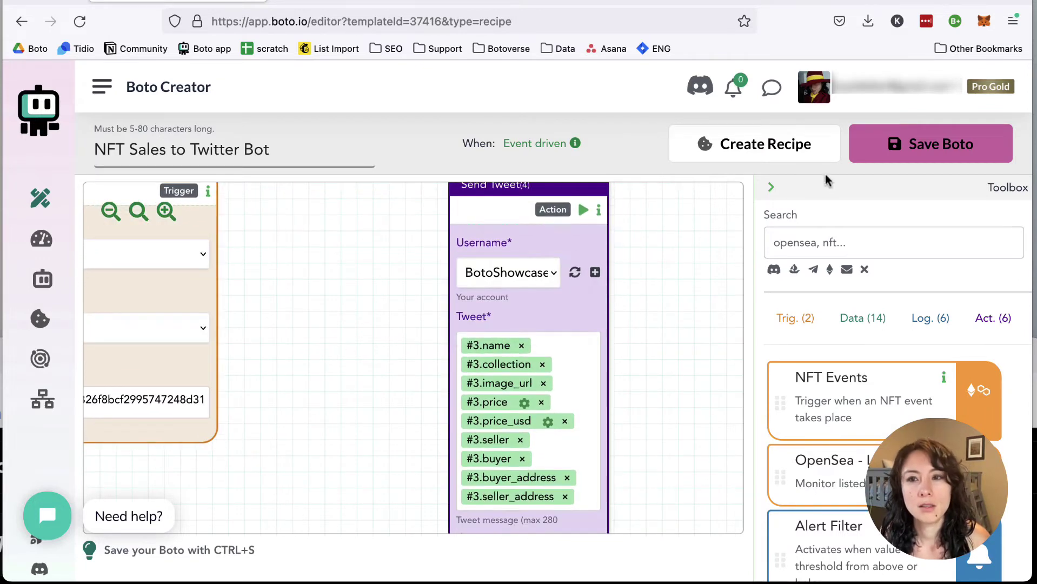
left_click(915, 145)
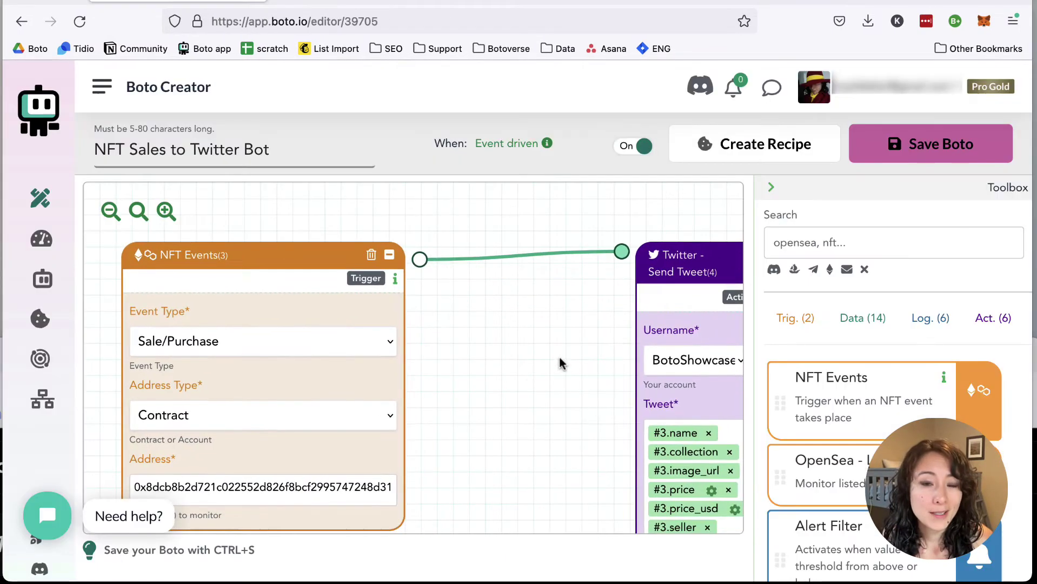
Add a Filter block and wire it between NFT Events and the tweet block, removing the direct link.
scroll(836, 470, "down", 10)
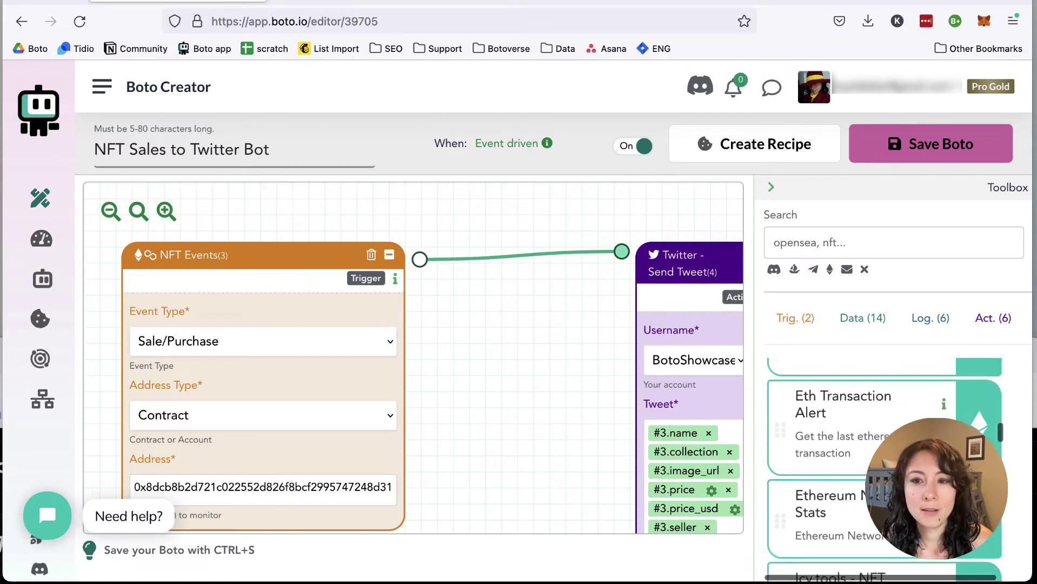
left_click(847, 251)
type("filter")
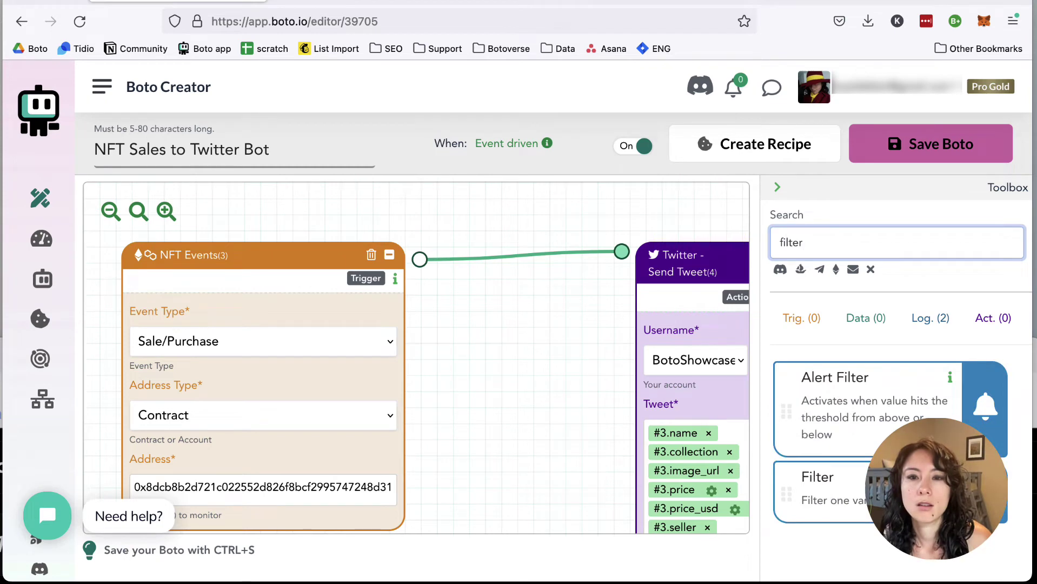
left_click_drag(907, 491, 553, 387)
left_click_drag(420, 259, 527, 394)
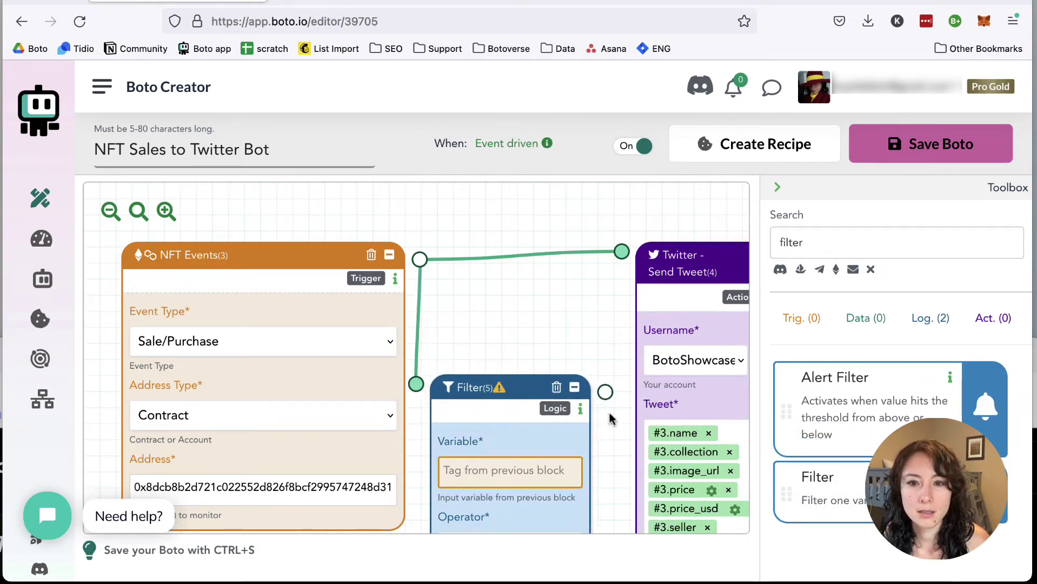
left_click_drag(605, 391, 622, 252)
left_click(570, 272)
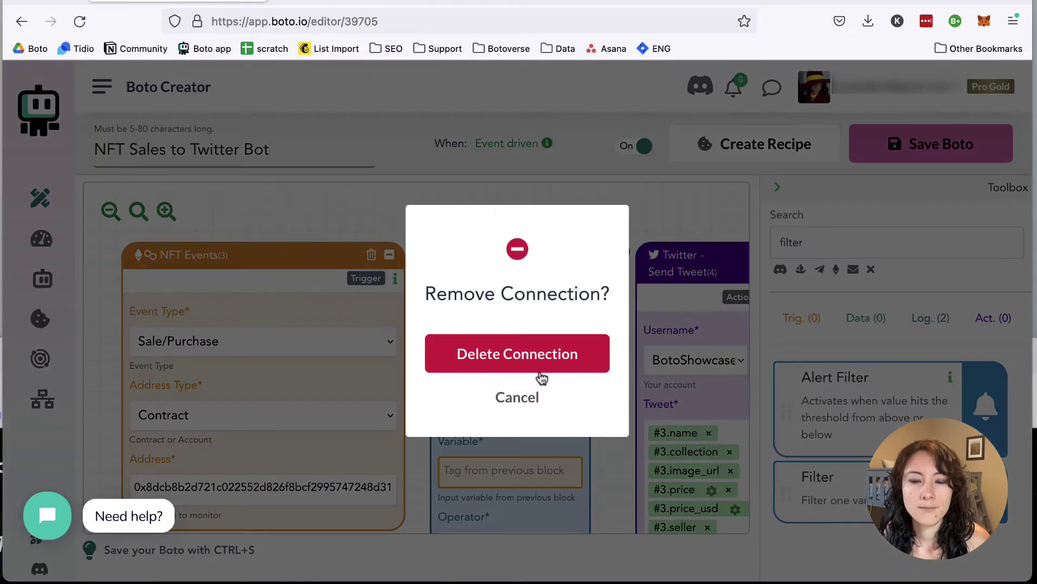
left_click(540, 375)
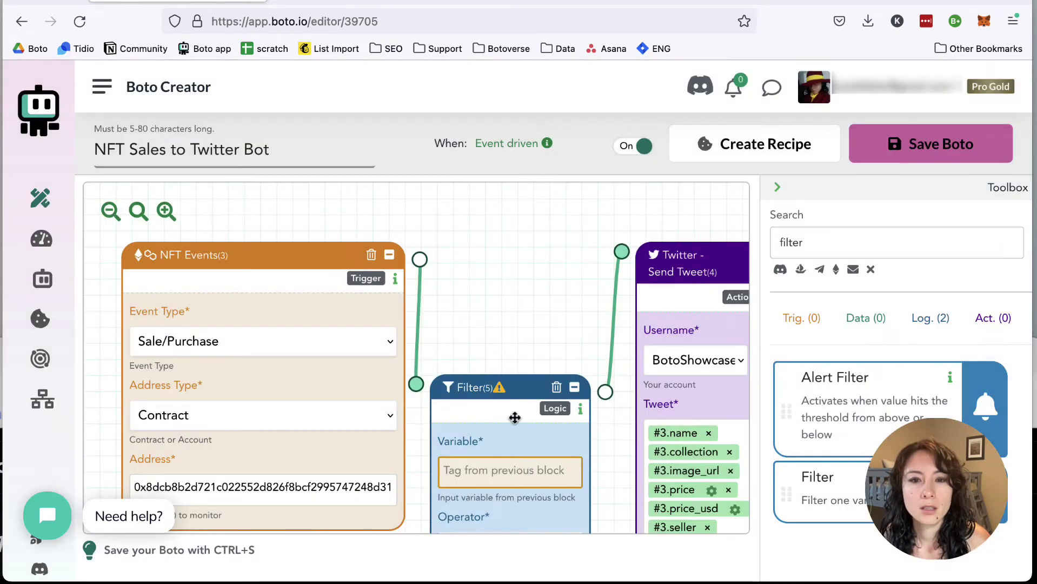
left_click_drag(515, 386, 524, 221)
Set the filter to #3.price_usd >= 5000.
left_click(514, 298)
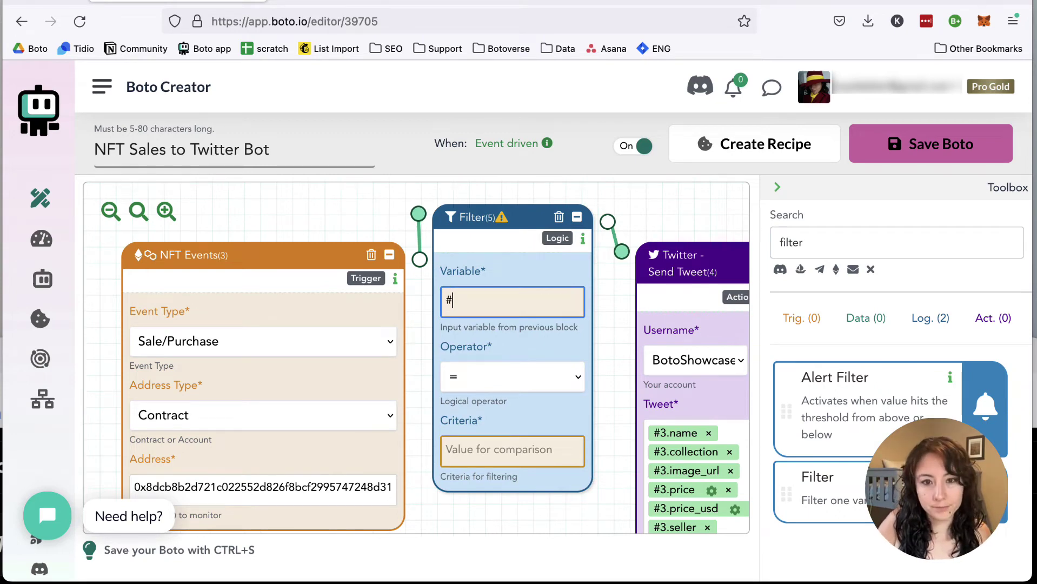
type("#pri")
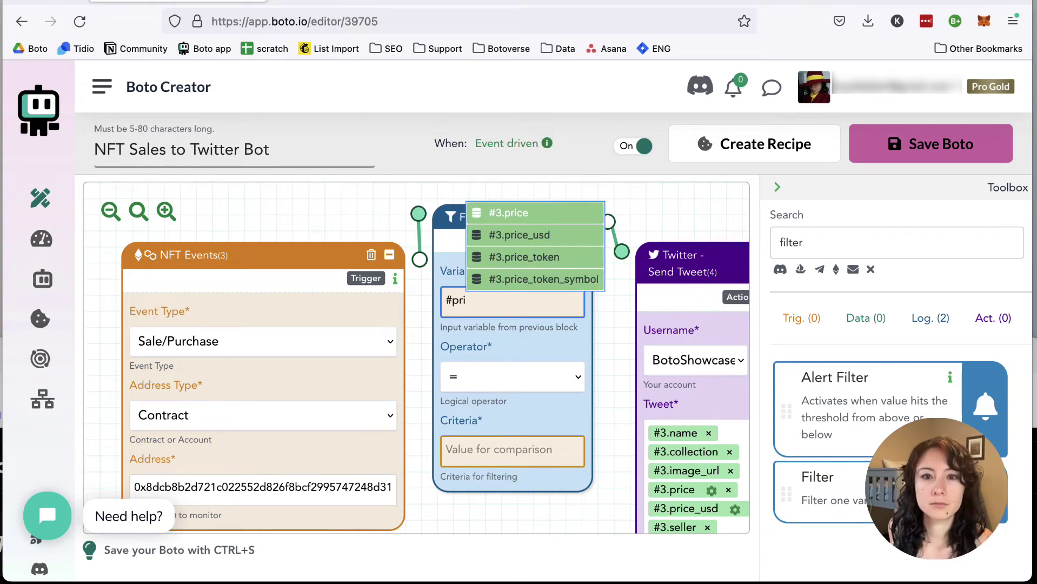
left_click(523, 233)
left_click(481, 377)
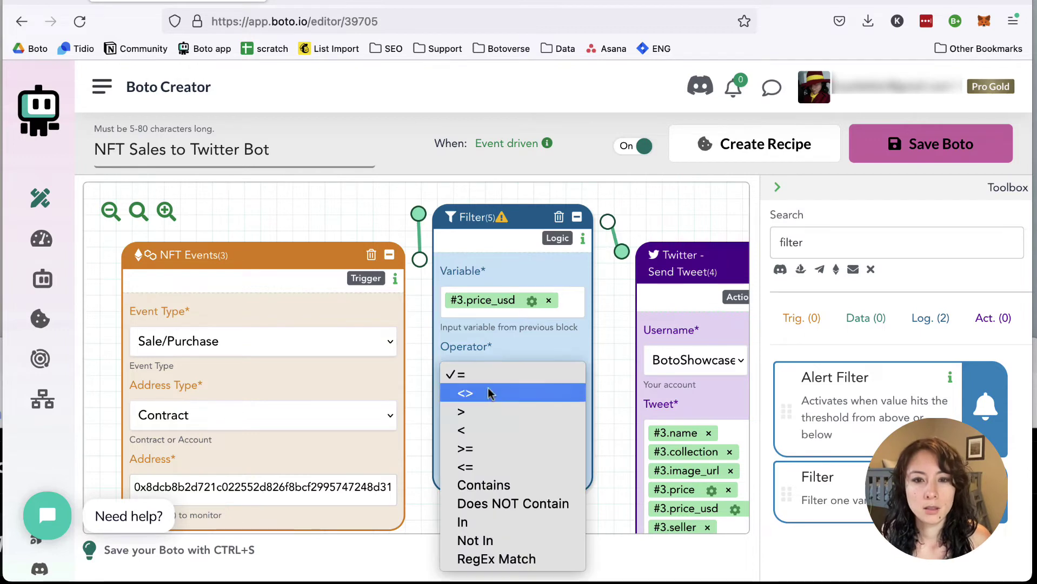
left_click(498, 448)
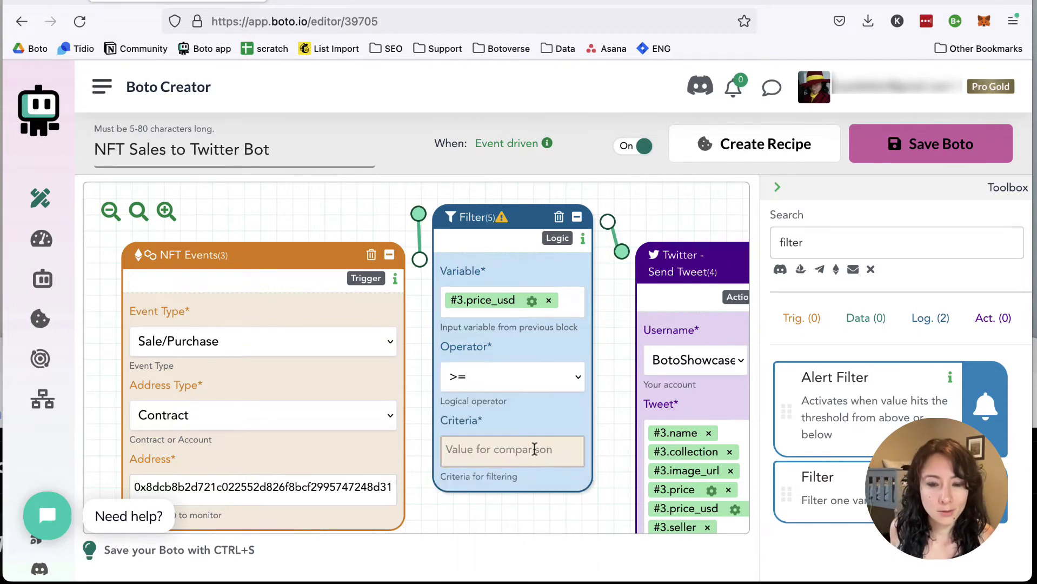
left_click(535, 449)
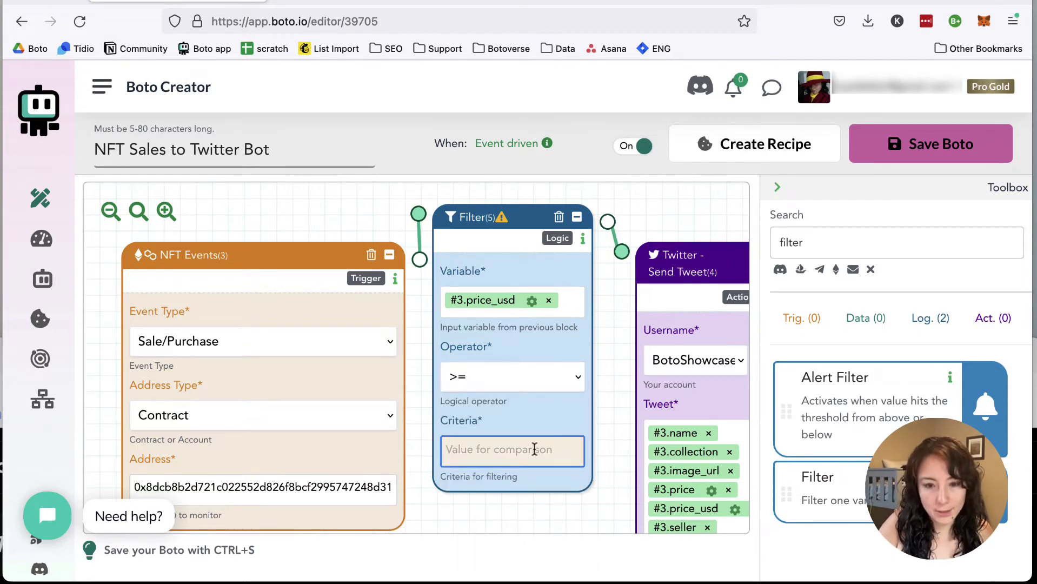
type("5000")
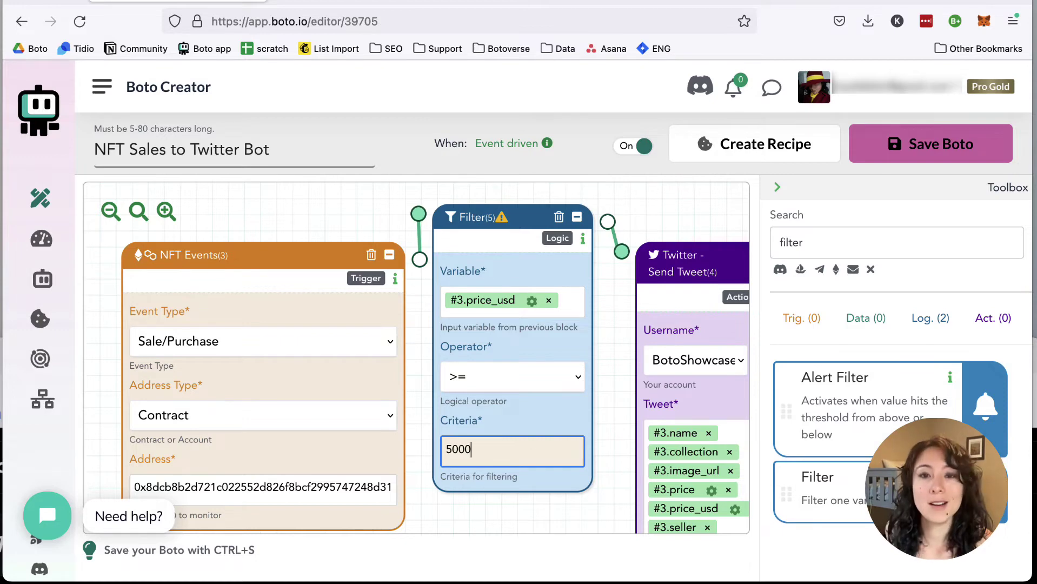
left_click_drag(598, 418, 504, 410)
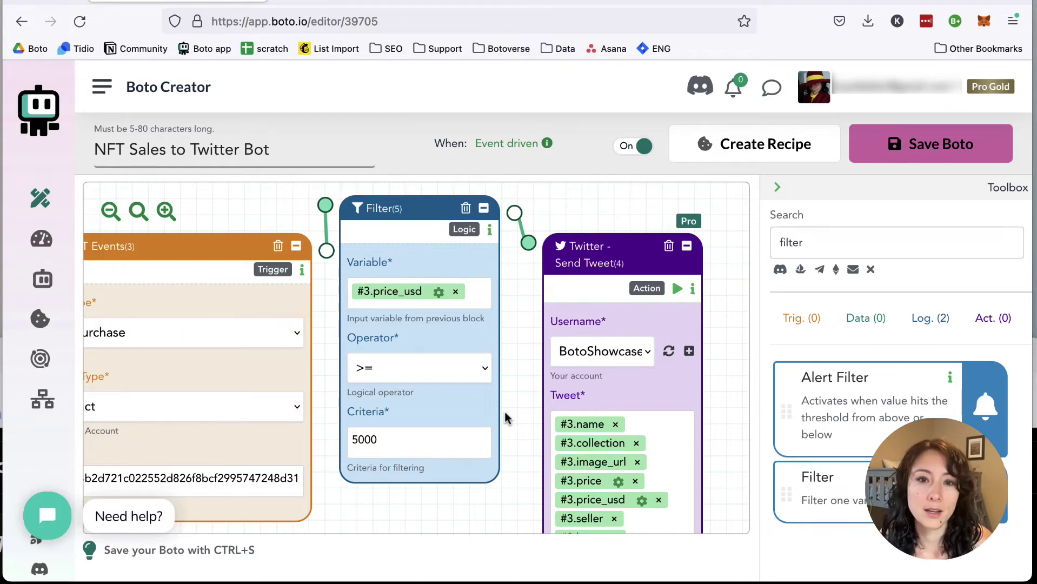
On boto.io/bots, search 'twitter listings' and start a bot from the NFT Listings to Twitter recipe.
key("ctrl+l")
type("boto.io/")
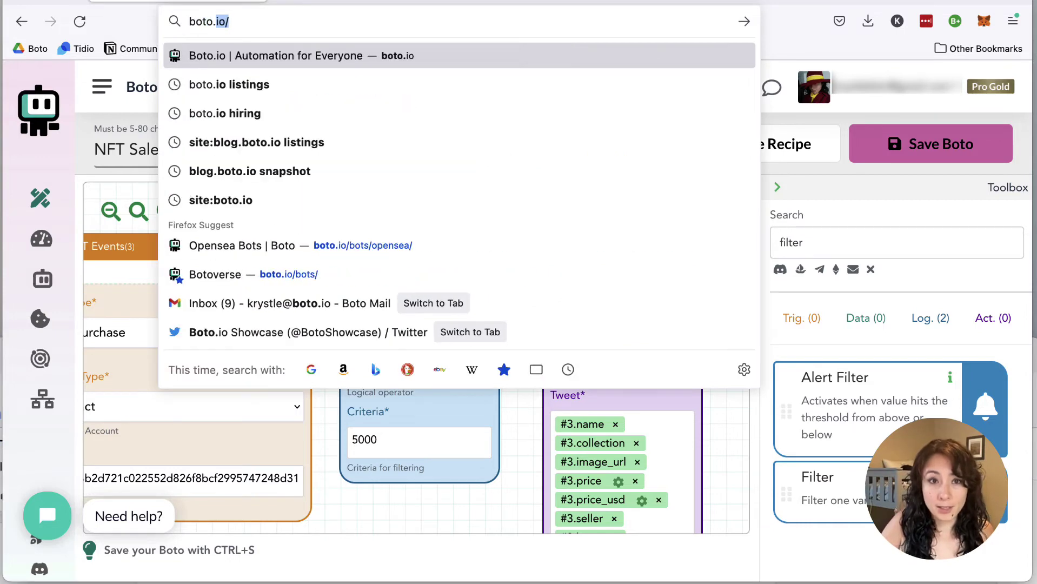
type("bots/")
key("Return")
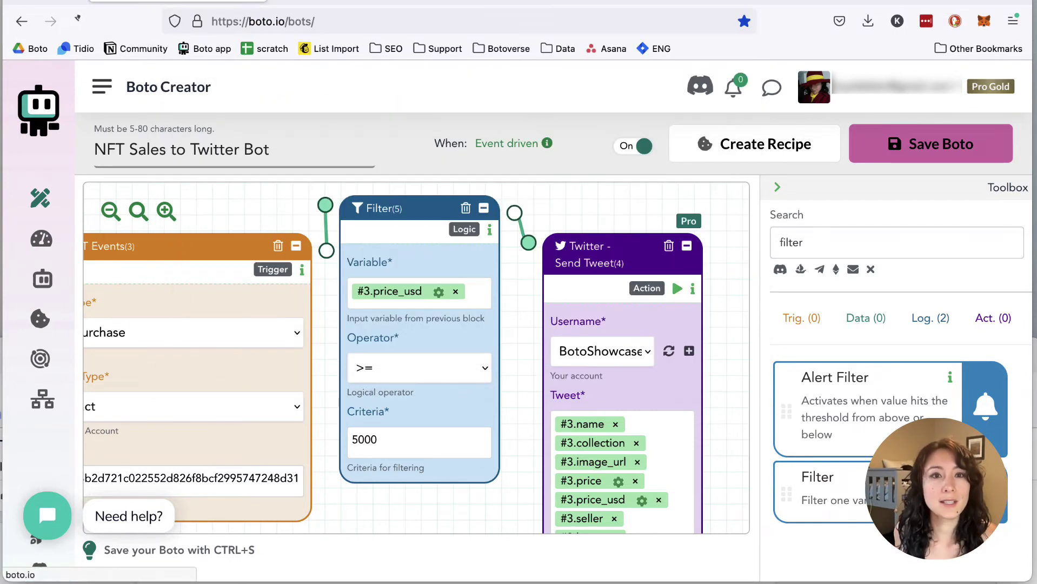
left_click(358, 281)
type("twitter listings")
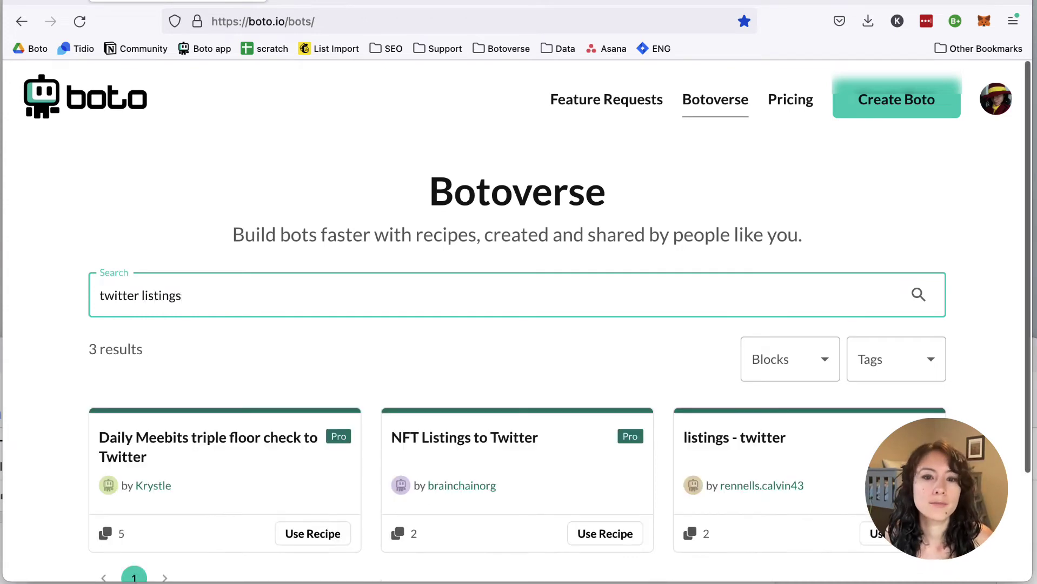
scroll(329, 366, "down", 1)
left_click(602, 496)
Paste the contract address to monitor and choose BotoShowcase as the tweeting account.
left_click(341, 467)
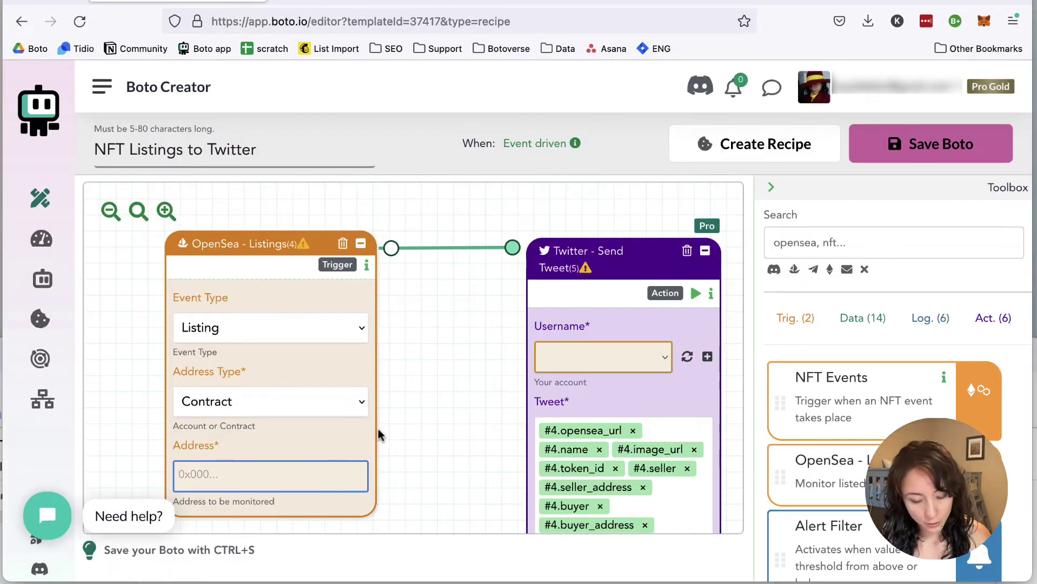
key("ctrl+v")
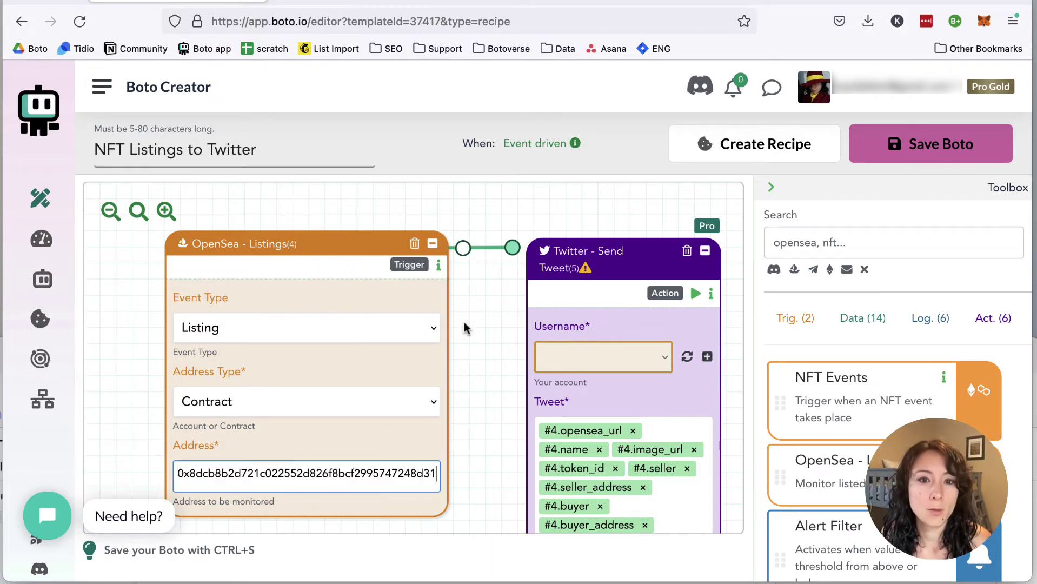
left_click_drag(464, 328, 457, 323)
left_click(541, 361)
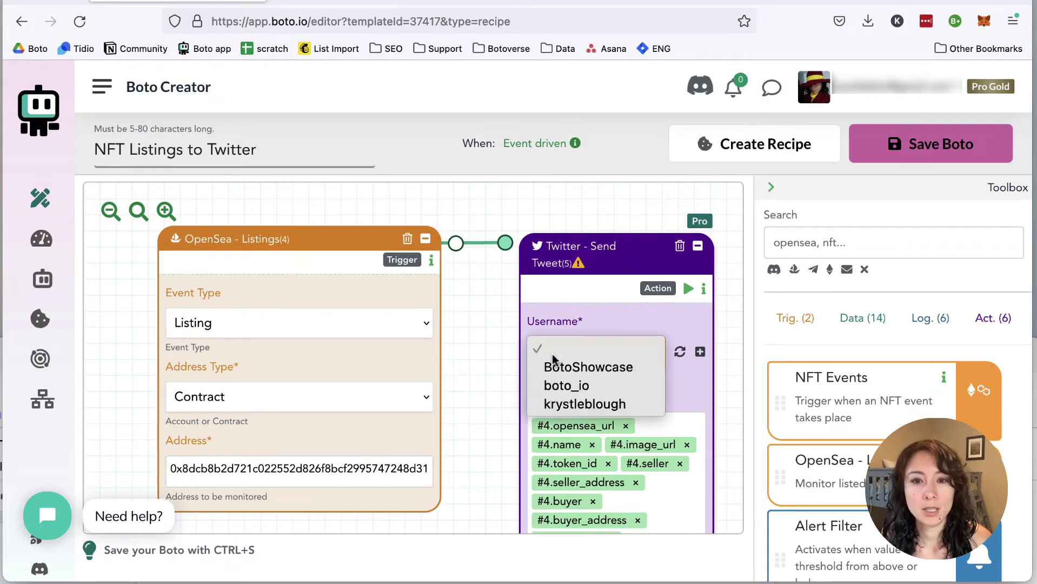
left_click(566, 368)
scroll(498, 412, "down", 5)
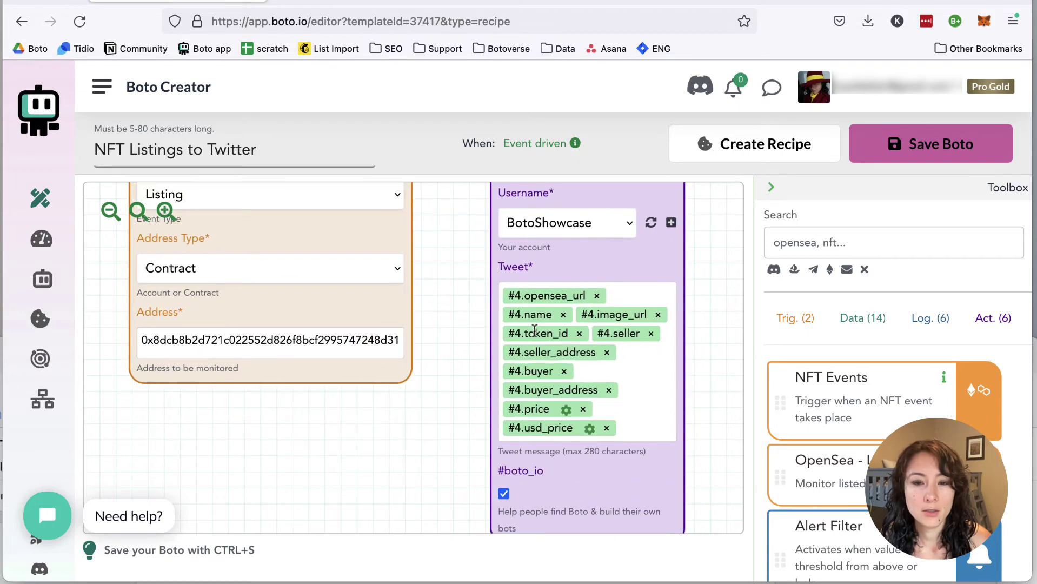
scroll(461, 338, "up", 5)
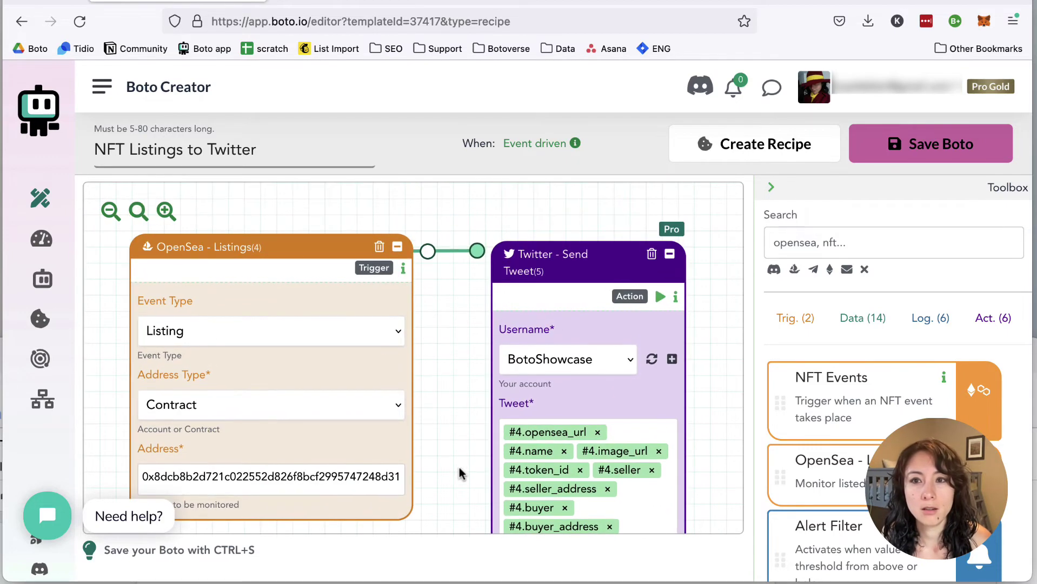
Save the listings bot, switch it On, and check the BotoShowcase Twitter profile for new tweets.
left_click(917, 155)
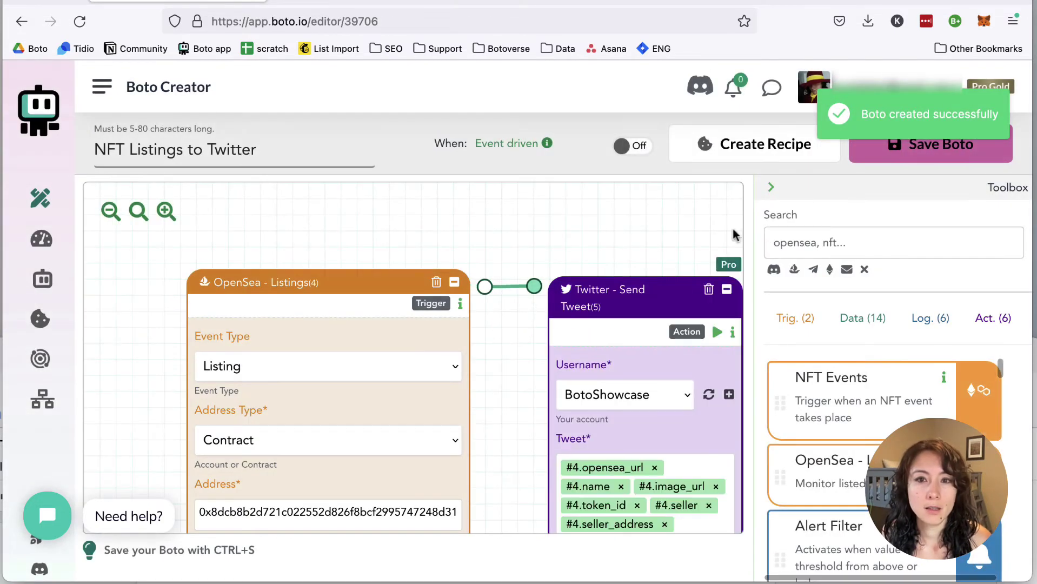
left_click(643, 151)
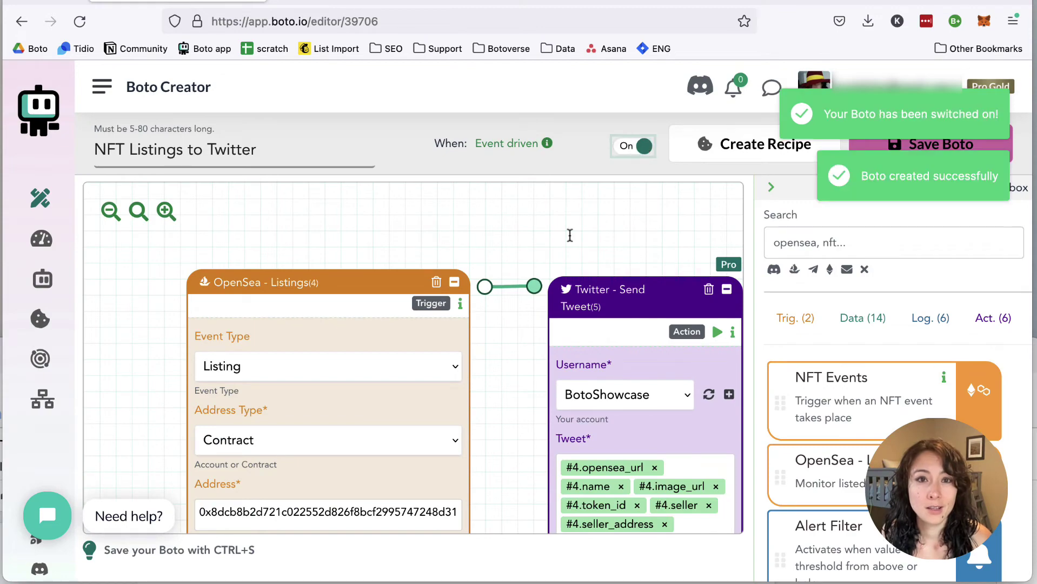
left_click(395, 6)
scroll(710, 472, "down", 10)
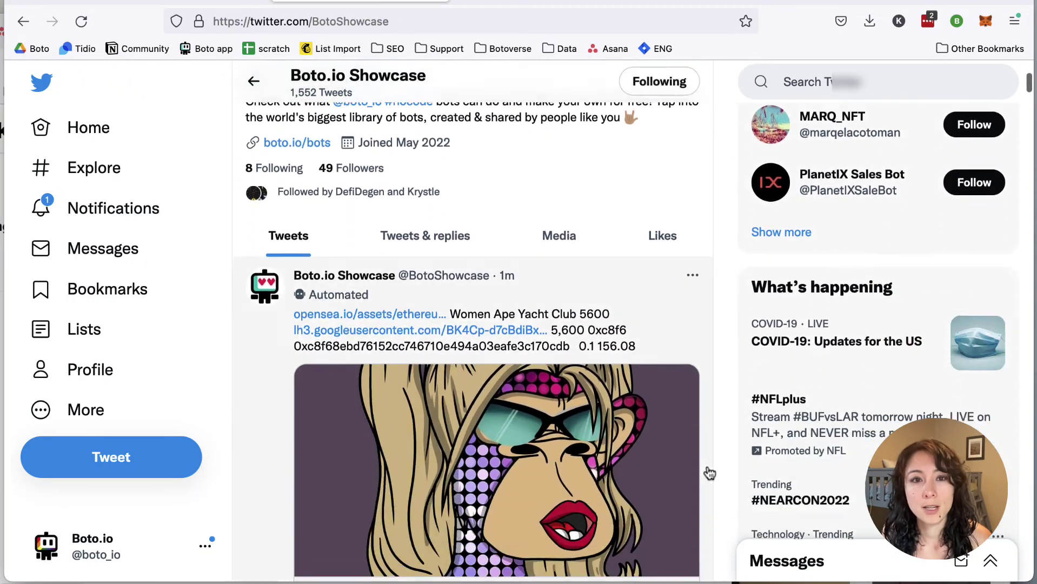
scroll(708, 472, "down", 5)
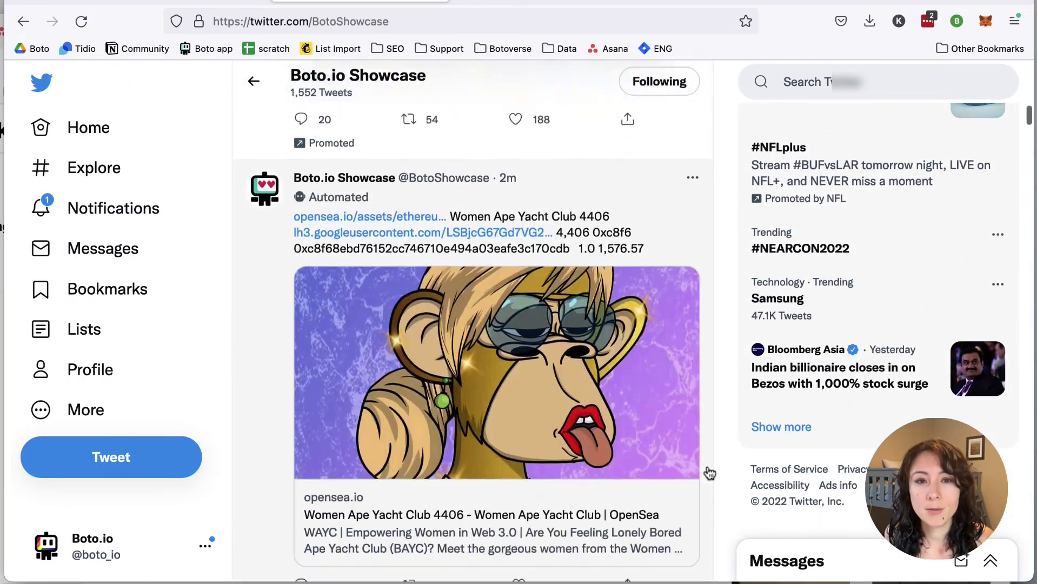
key("ctrl+shift+Tab")
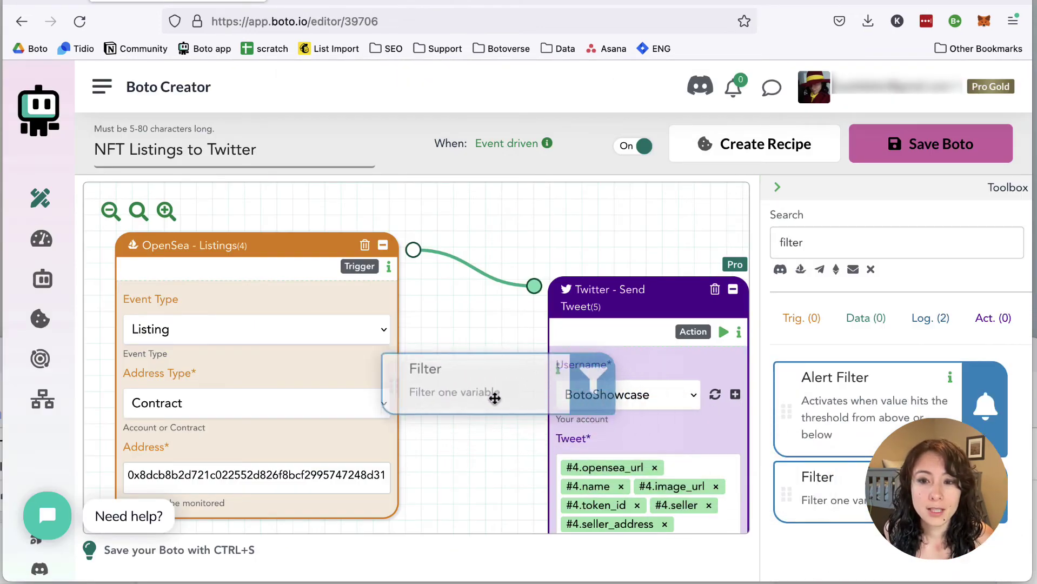
Add a Filter block to the listings bot and wire OpenSea Listings → Filter → tweet block.
left_click_drag(493, 397, 506, 406)
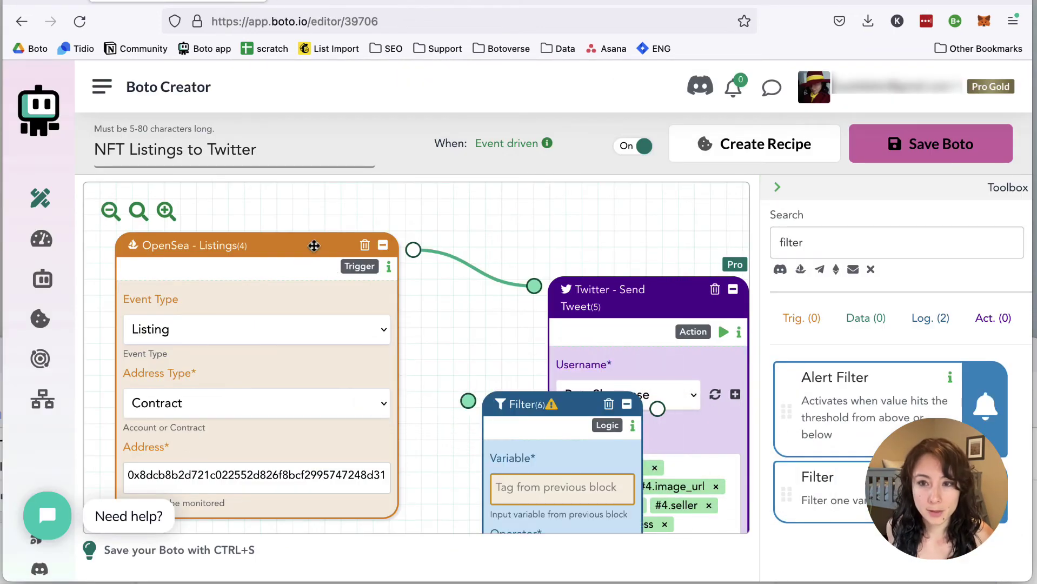
left_click_drag(314, 246, 257, 245)
left_click_drag(542, 399, 446, 352)
left_click_drag(356, 249, 373, 354)
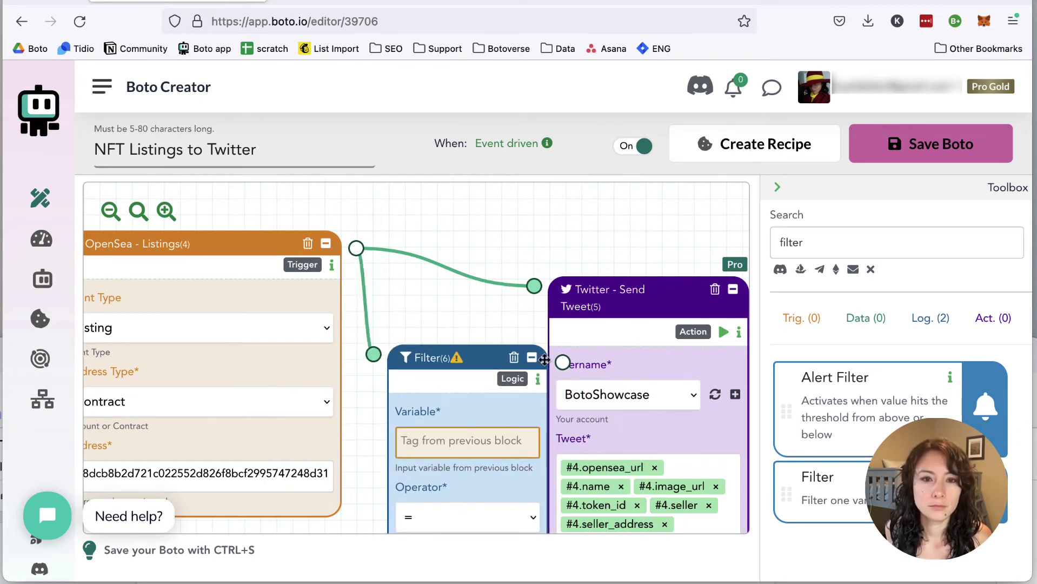
left_click_drag(563, 362, 514, 296)
left_click_drag(466, 353, 457, 201)
Set the filter to #4.usd_price <= 100, then view the BotoShowcase Twitter profile.
left_click(457, 285)
type("#")
scroll(467, 167, "down", 1)
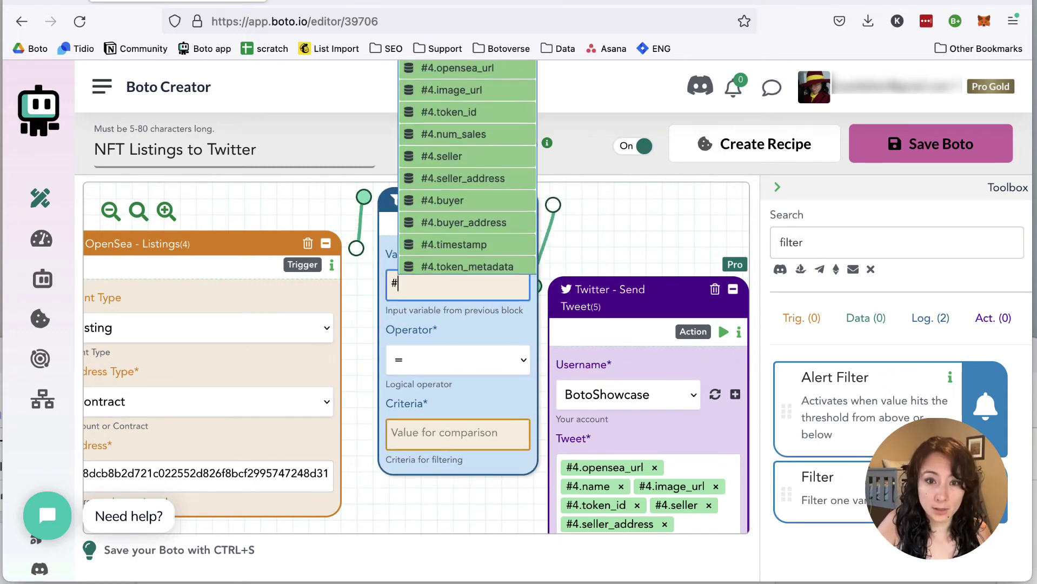
type("pri")
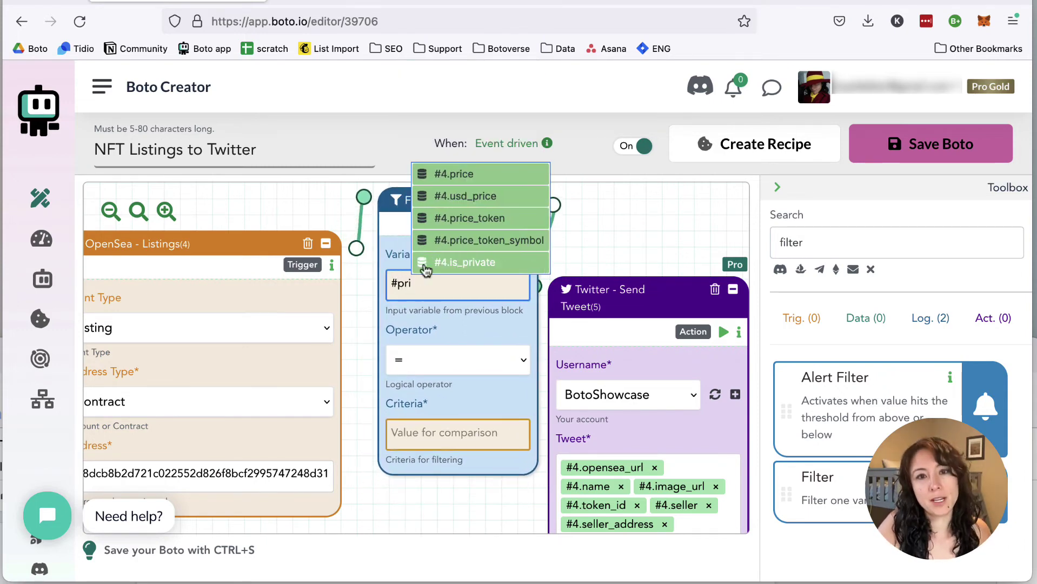
left_click(462, 197)
left_click(450, 366)
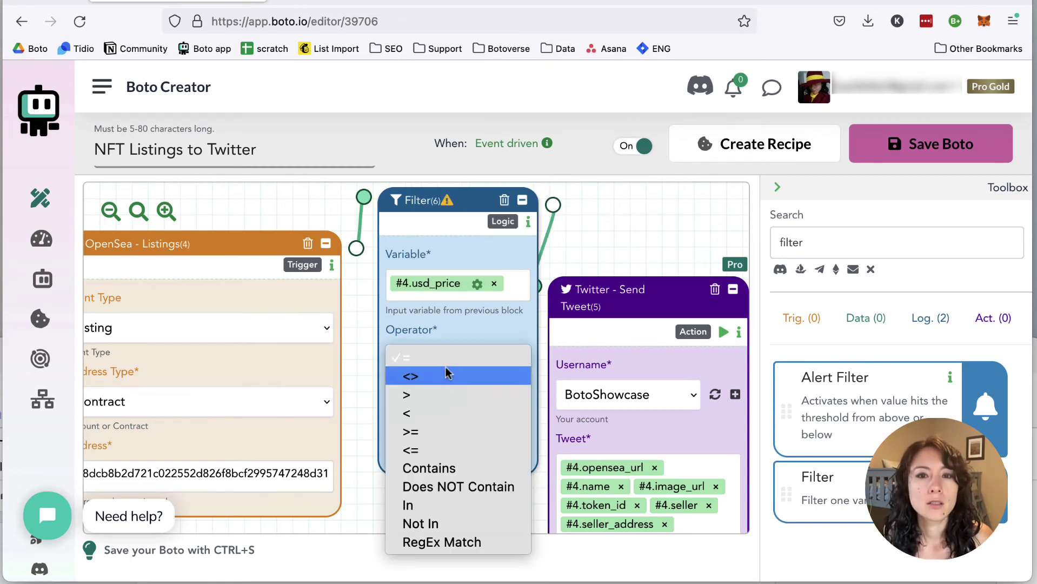
left_click(449, 450)
left_click(438, 440)
type("100")
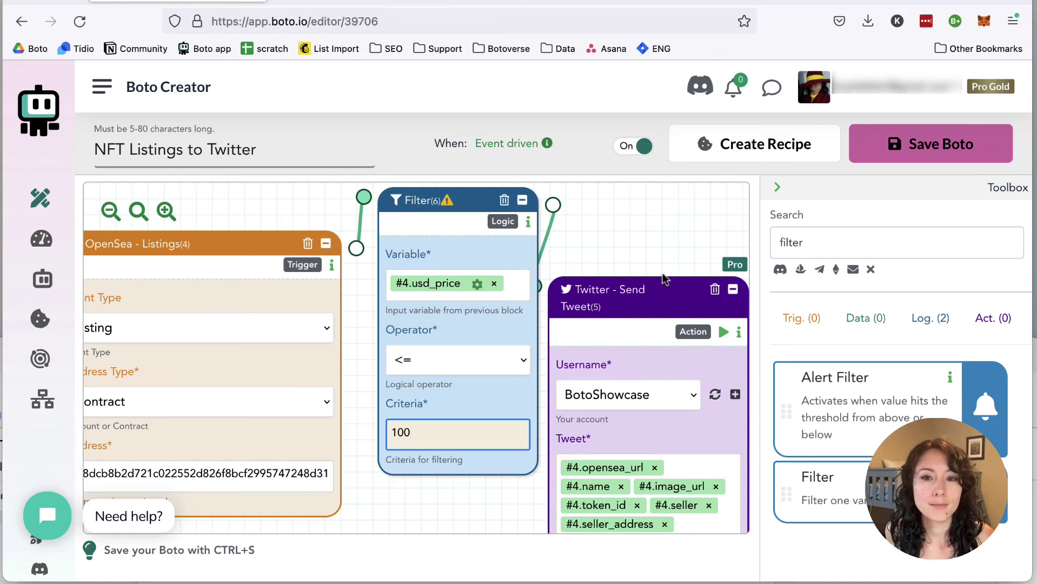
key("ctrl+Tab")
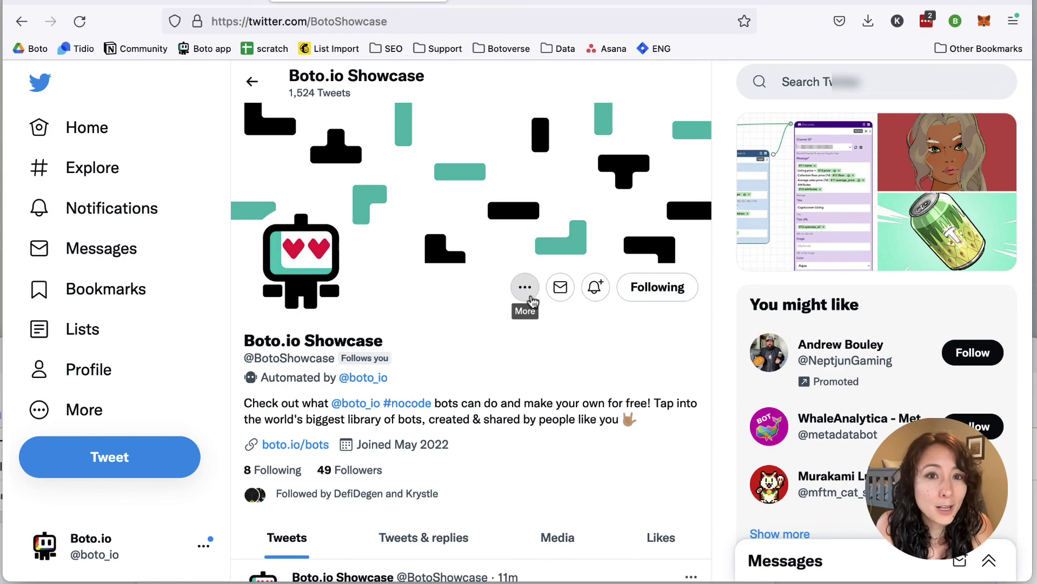
Go to the Boto Discord invite at discord.gg/boto, then browse Boto's YouTube channel to Advanced Tutorials.
key("ctrl+l")
type("discord.gg/bot")
key("Return")
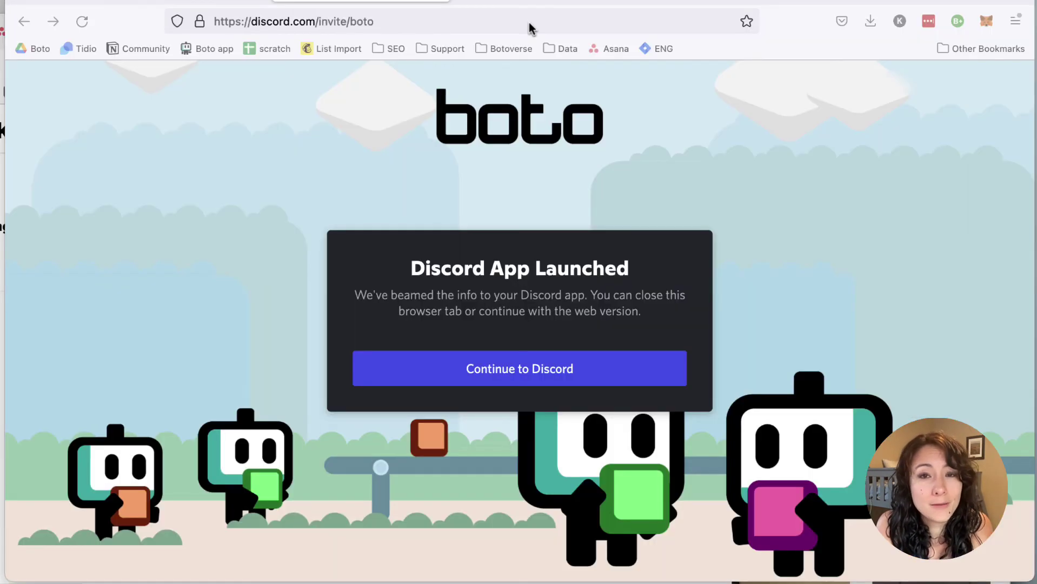
left_click(444, 23)
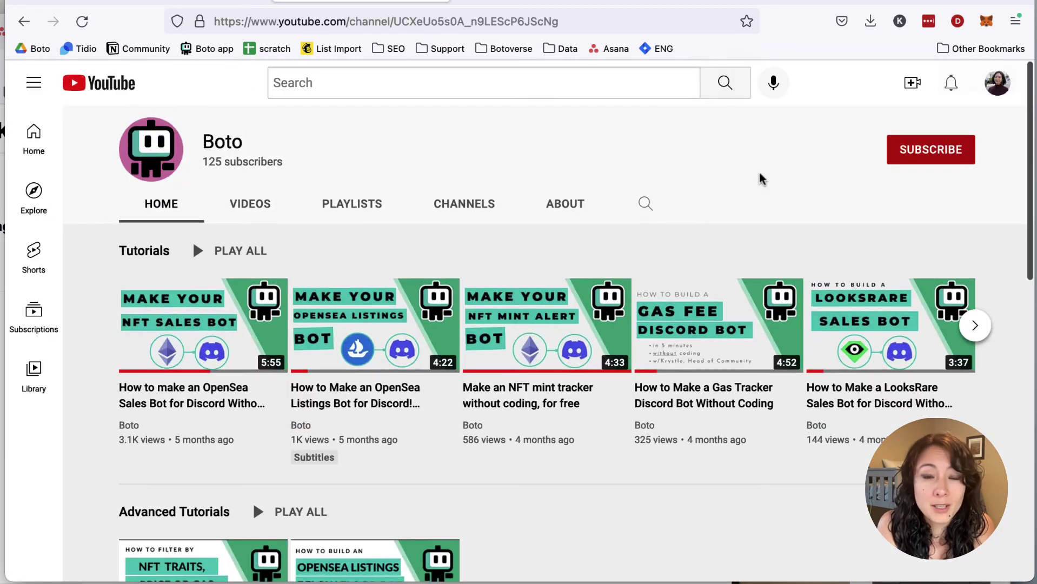
scroll(759, 176, "down", 5)
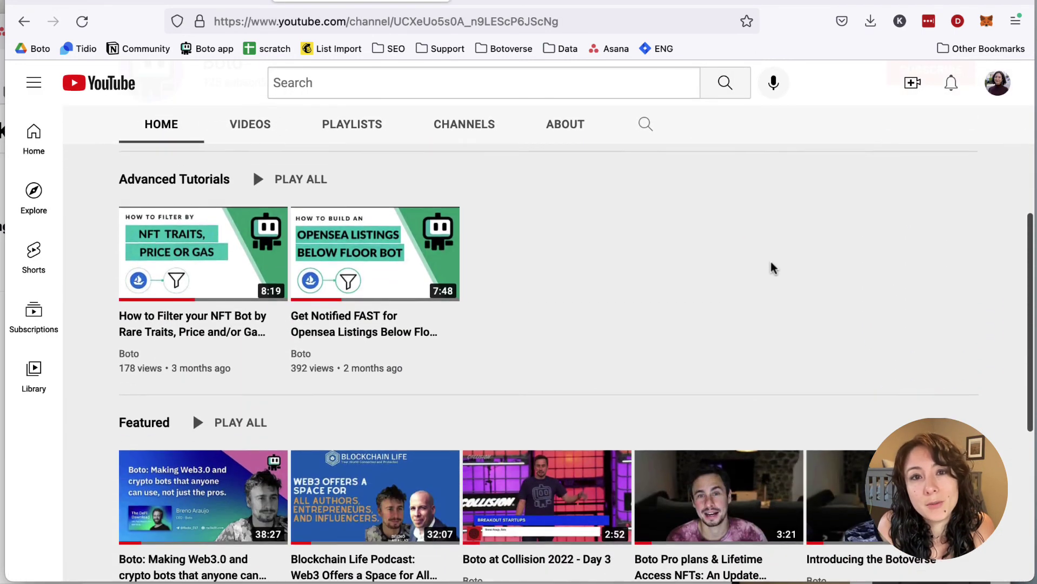